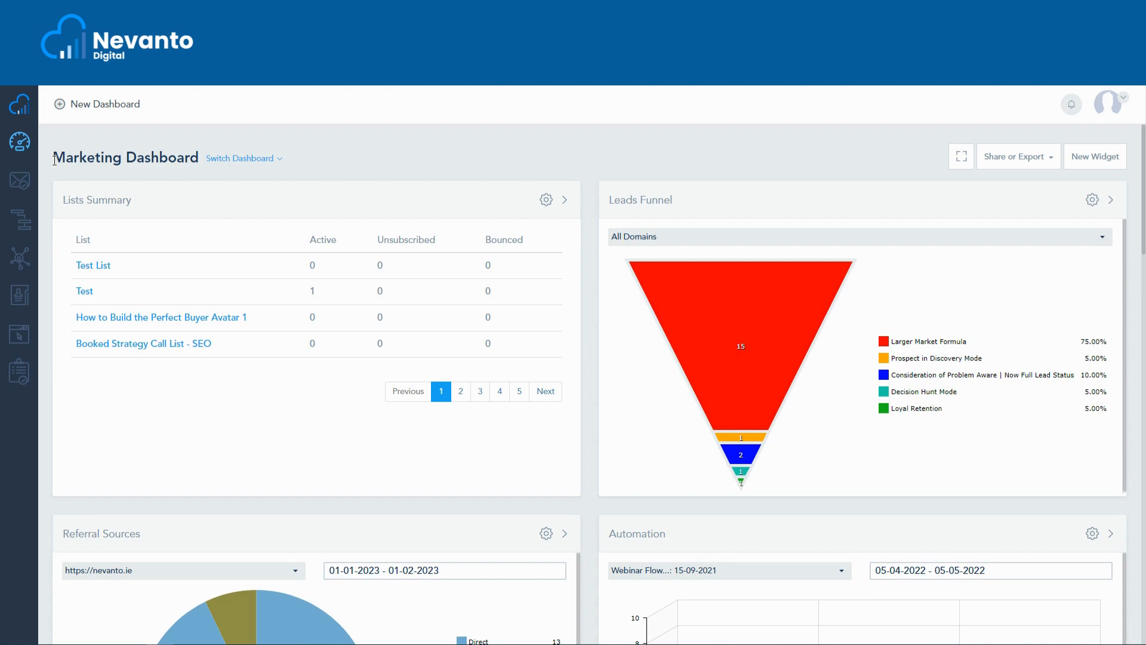
Start a new contact list and name it Download PDF.
{"action": "left_click", "coordinate": [20, 295]}
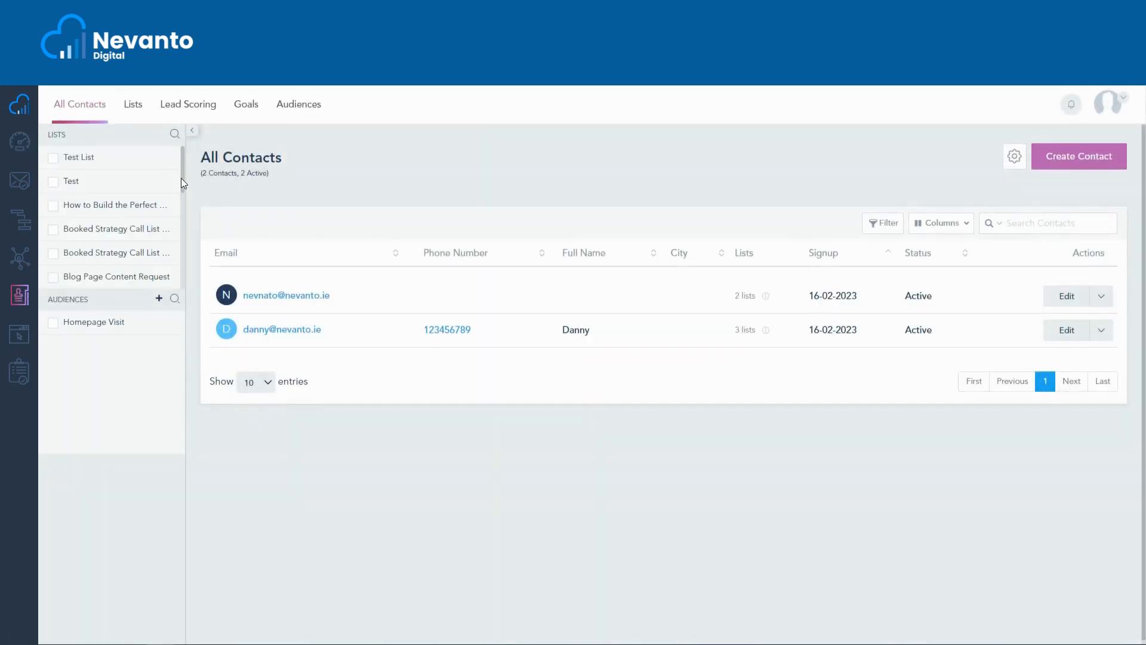
{"action": "left_click", "coordinate": [133, 106]}
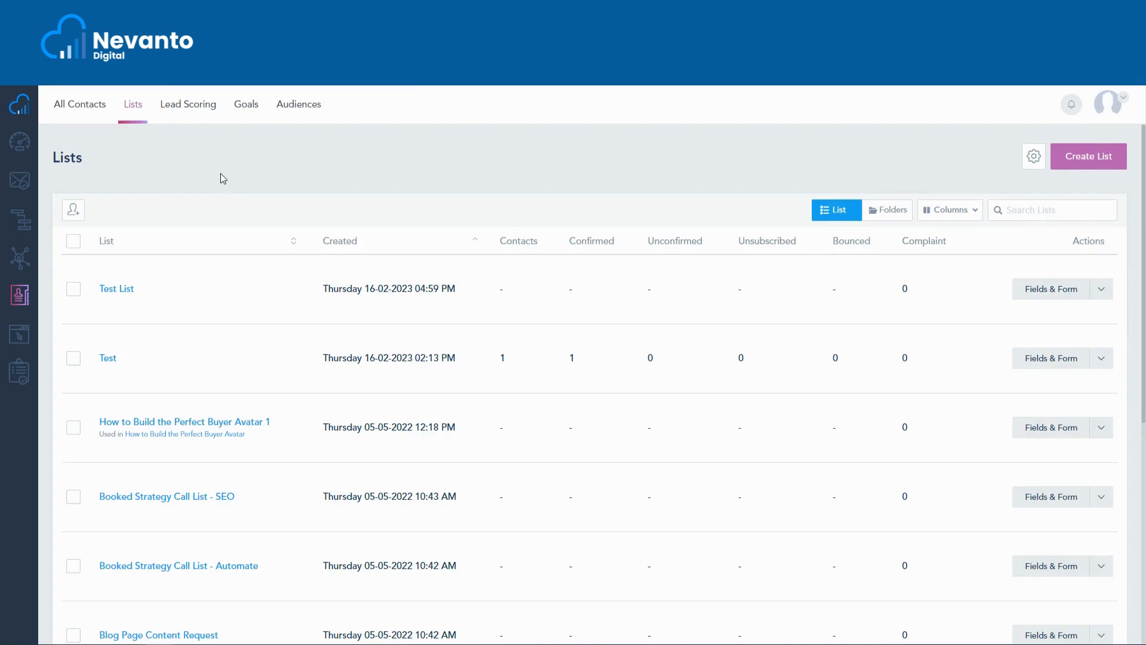
{"action": "left_click", "coordinate": [1066, 156]}
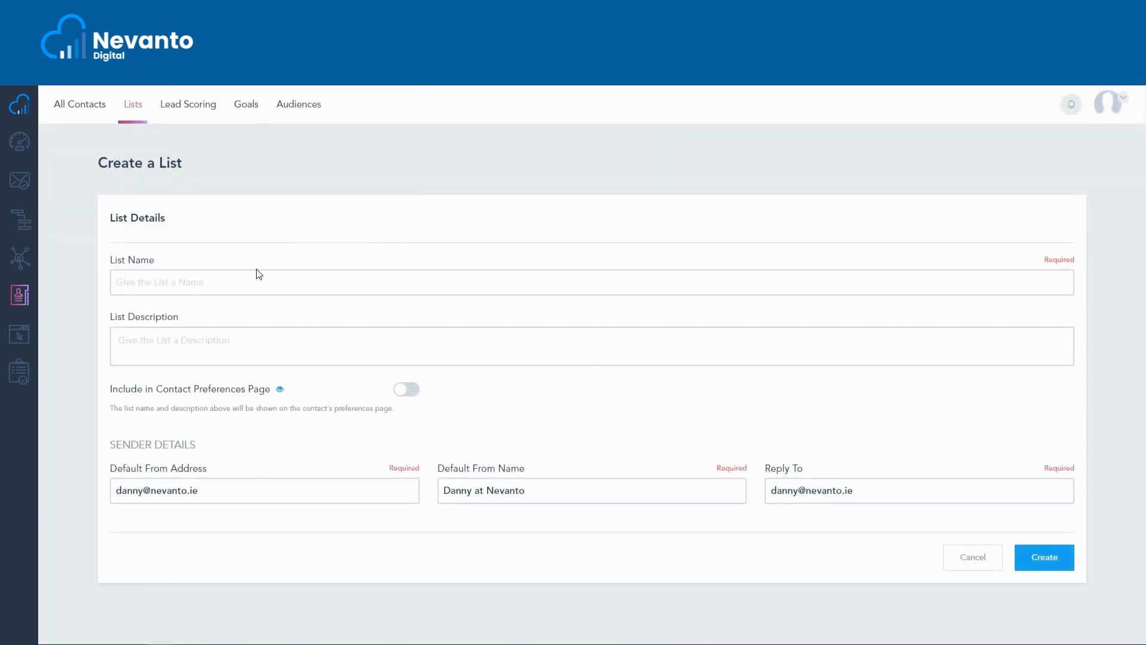
{"action": "left_click", "coordinate": [230, 287]}
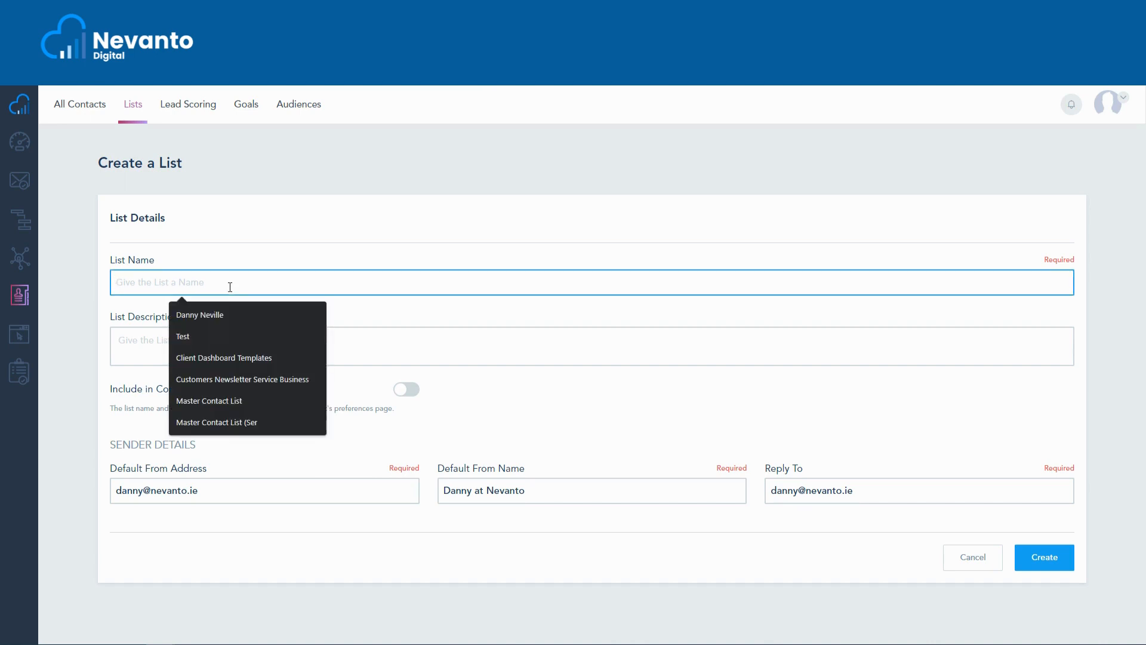
{"action": "type", "text": "D"}
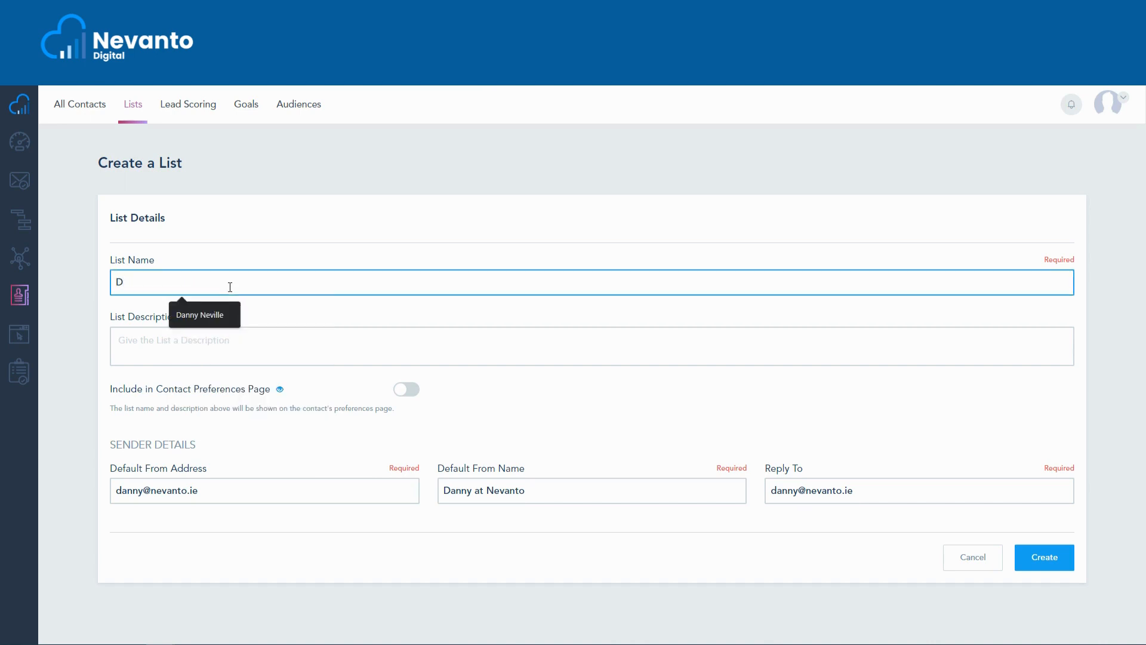
{"action": "type", "text": "ownloa"}
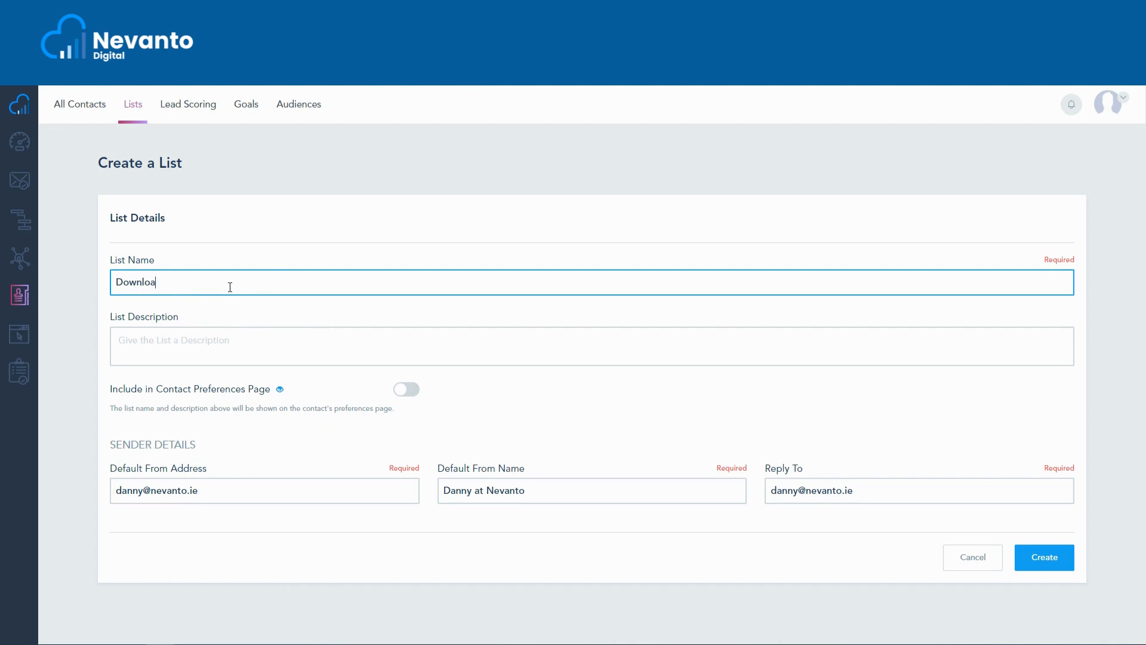
{"action": "type", "text": "d PDF"}
Describe the list as "Download PDF New Contacts" and create it with the default sender details.
{"action": "left_click", "coordinate": [260, 338]}
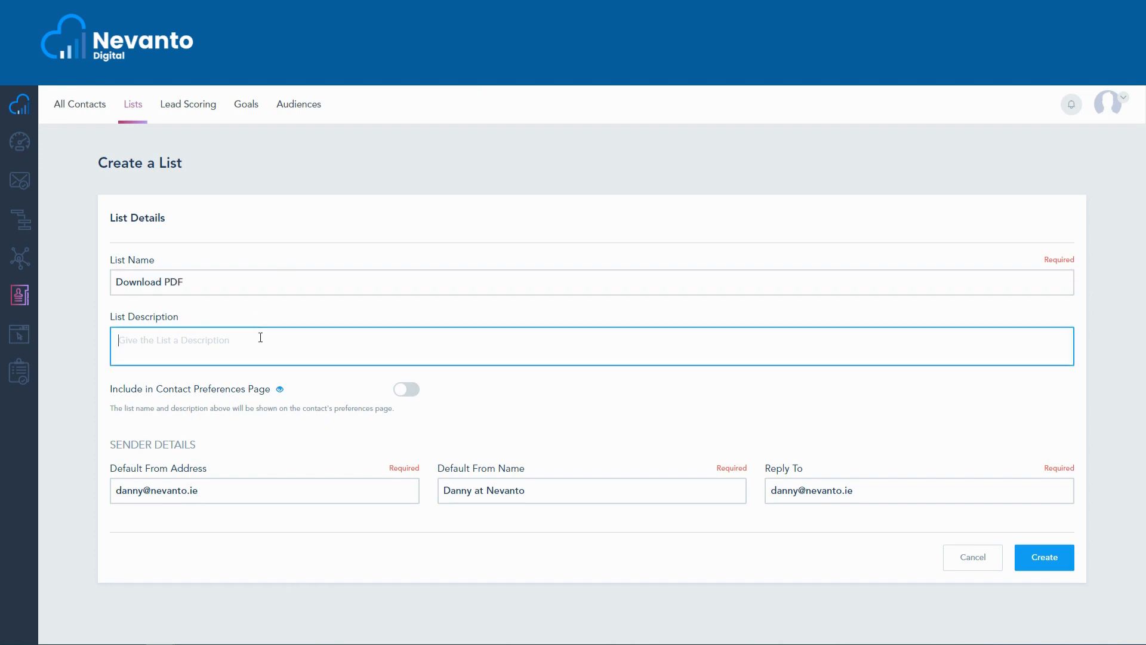
{"action": "type", "text": "Download PDF"}
{"action": "type", "text": "New Contacts"}
{"action": "left_click", "coordinate": [495, 398]}
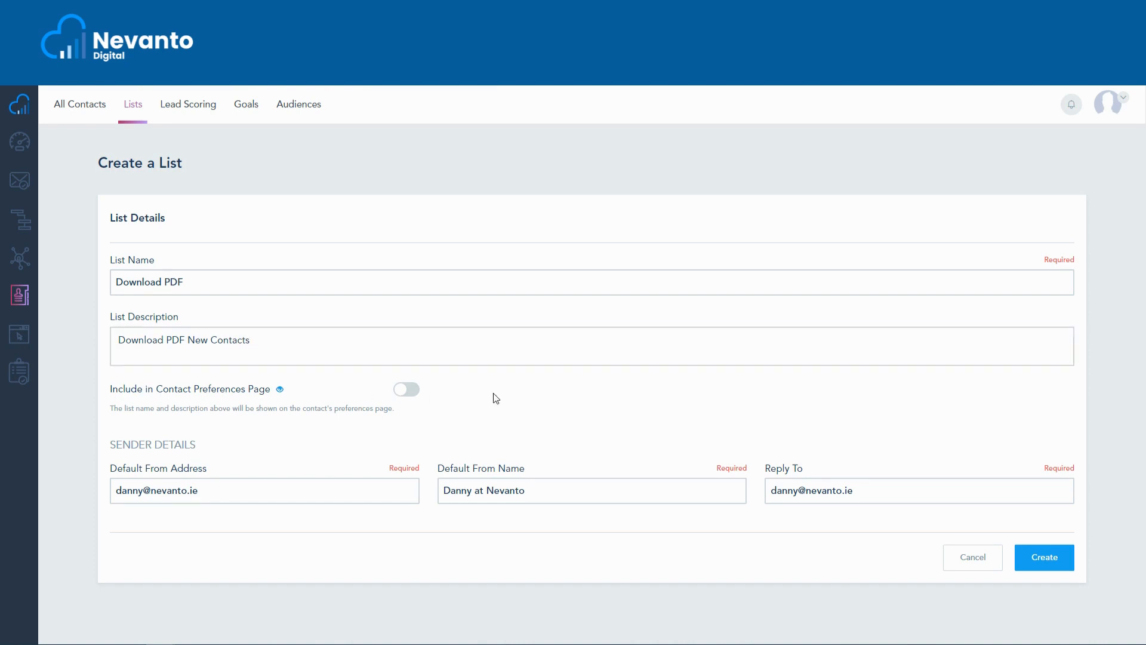
{"action": "left_click", "coordinate": [1046, 557]}
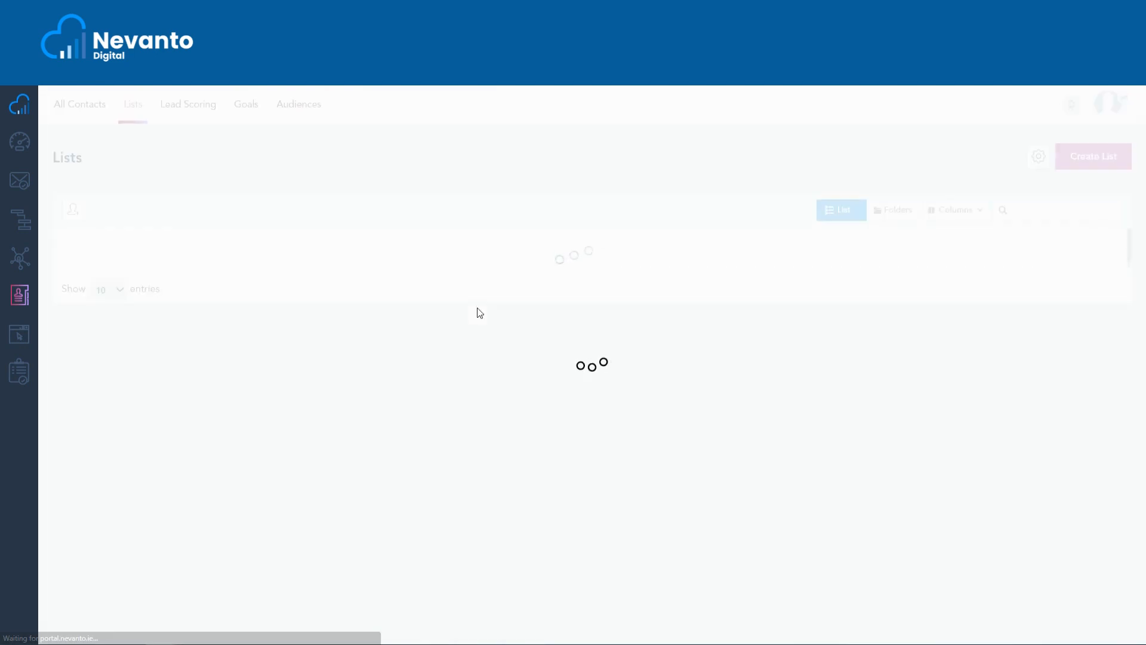
{"action": "left_click_drag", "start_coordinate": [170, 292], "coordinate": [100, 291]}
{"action": "left_click", "coordinate": [194, 298]}
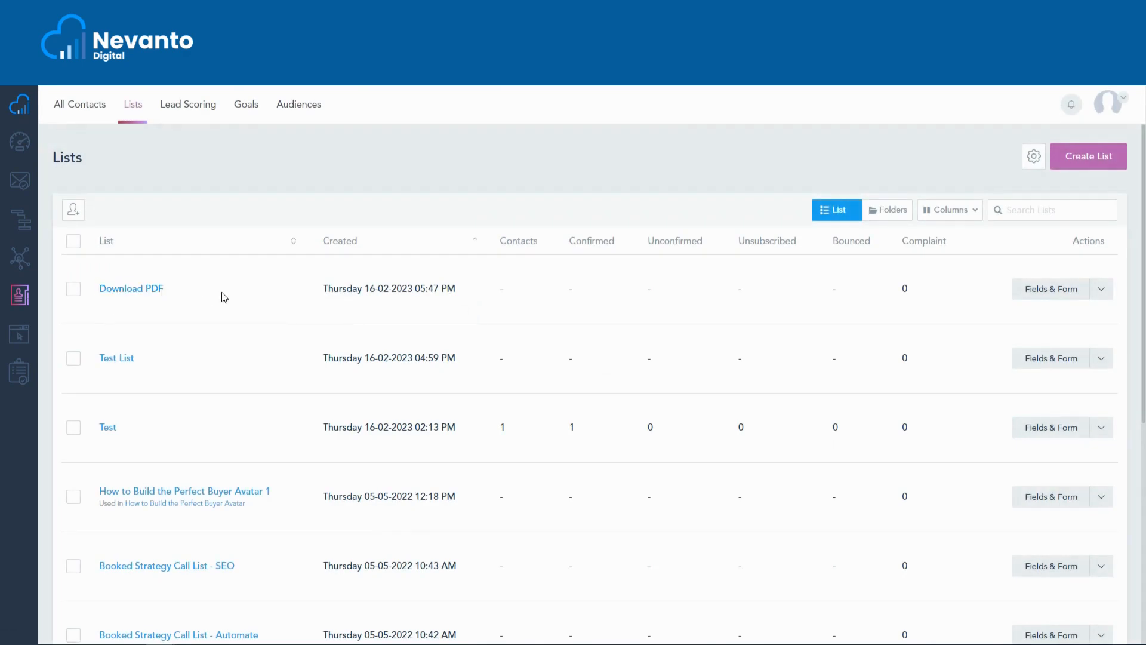
Open the fields and form builder for the Download PDF list and delete the First Name and Last Name fields.
{"action": "left_click", "coordinate": [1047, 291]}
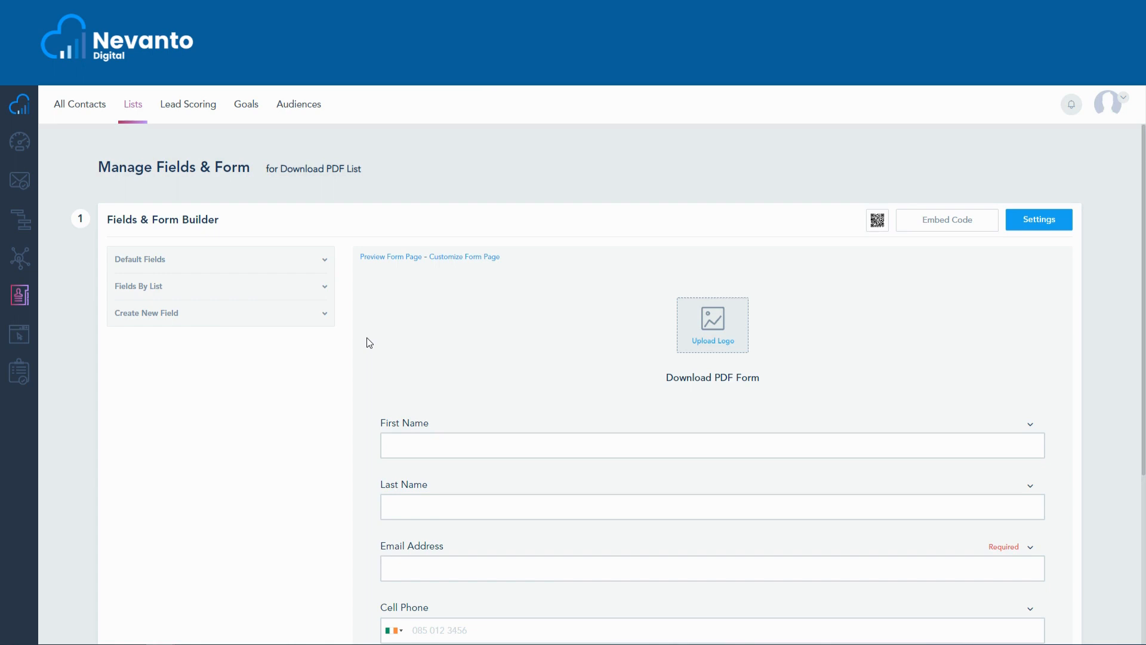
{"action": "scroll", "coordinate": [367, 337], "scroll_direction": "down", "scroll_amount": 2}
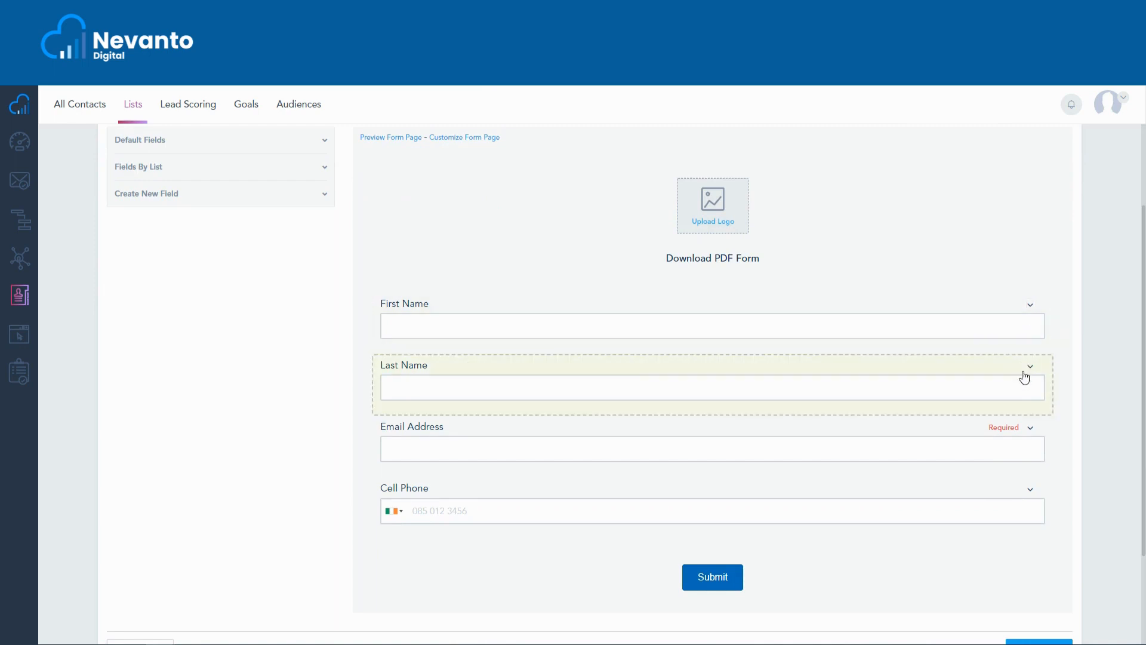
{"action": "left_click", "coordinate": [1030, 306]}
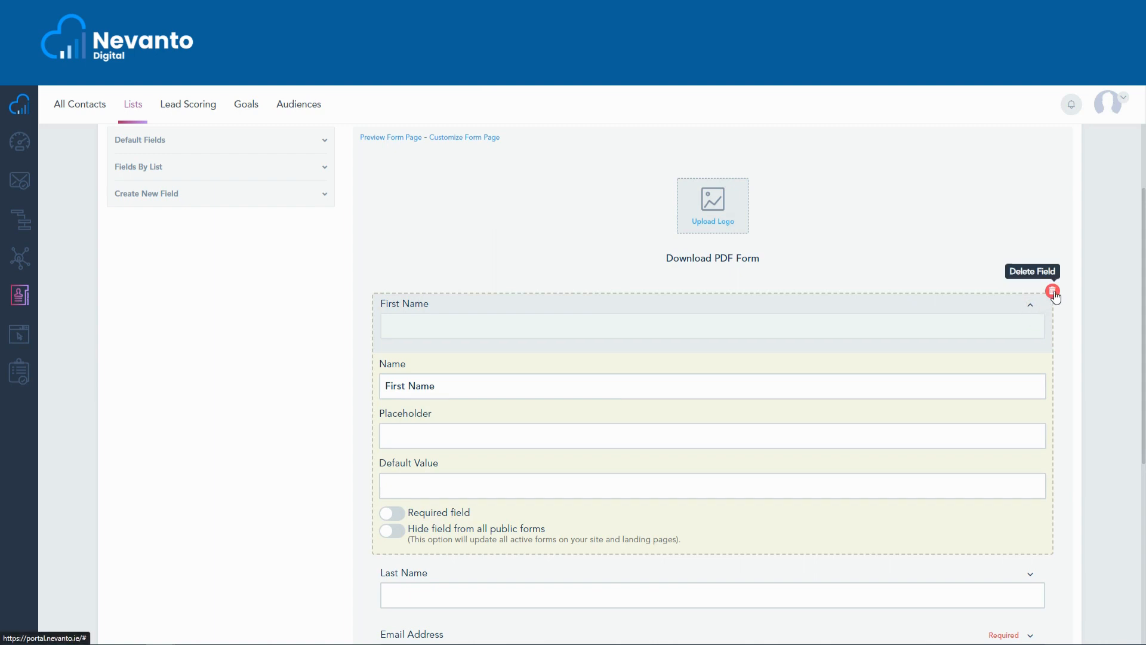
{"action": "left_click", "coordinate": [1054, 291]}
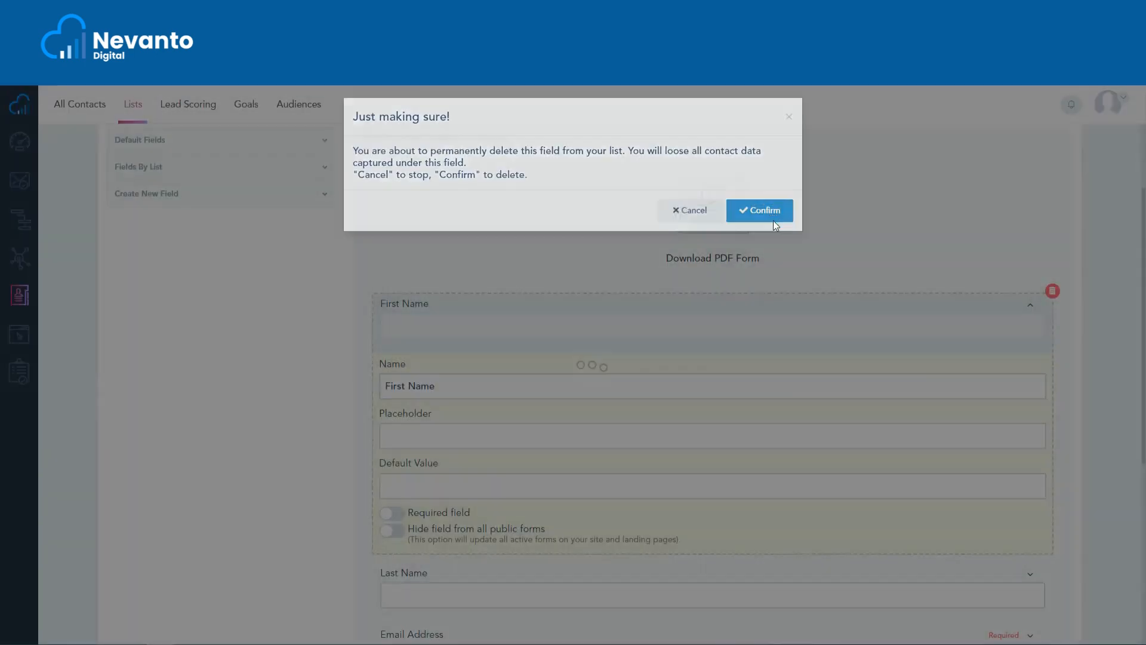
{"action": "left_click", "coordinate": [775, 210]}
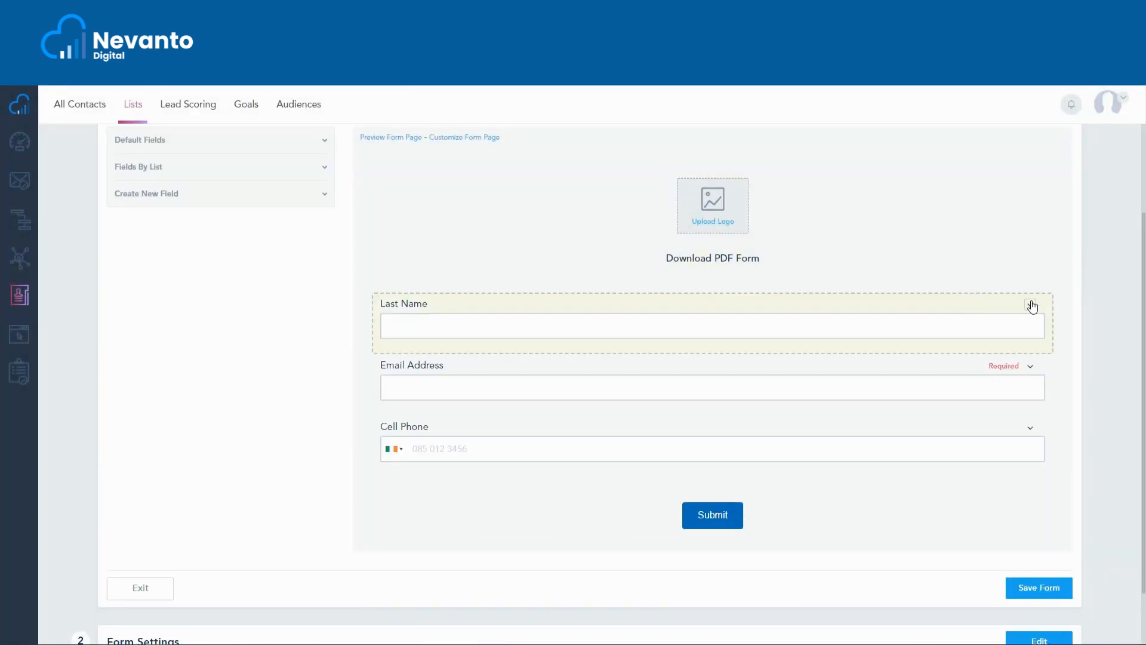
{"action": "left_click", "coordinate": [1030, 305]}
{"action": "left_click", "coordinate": [1052, 290]}
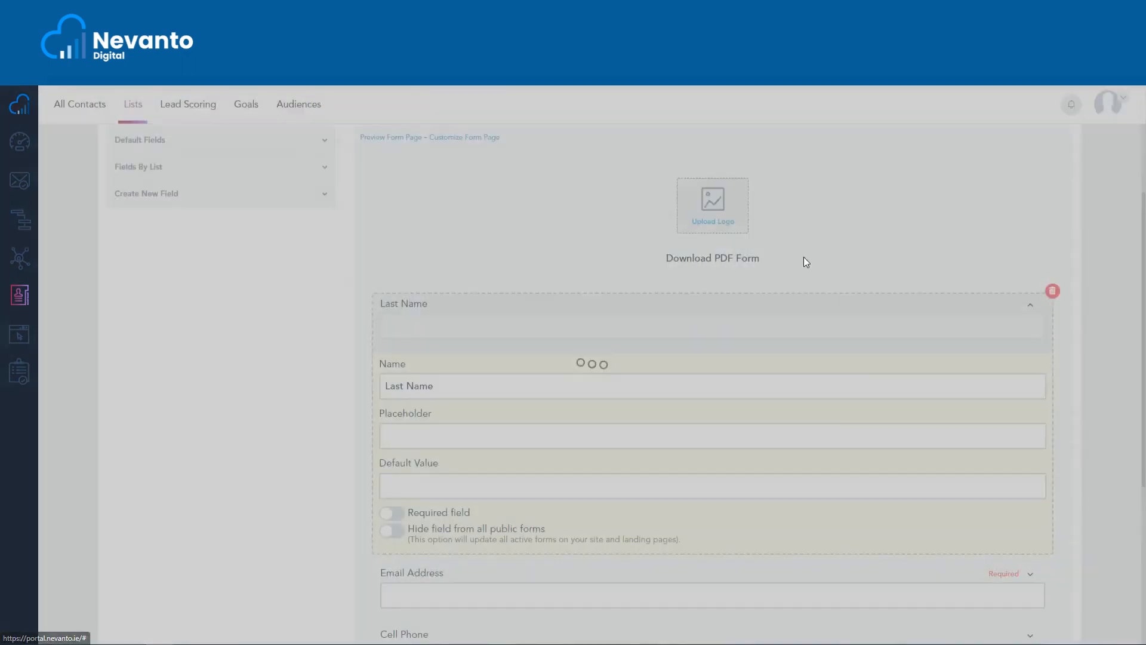
{"action": "left_click", "coordinate": [740, 220]}
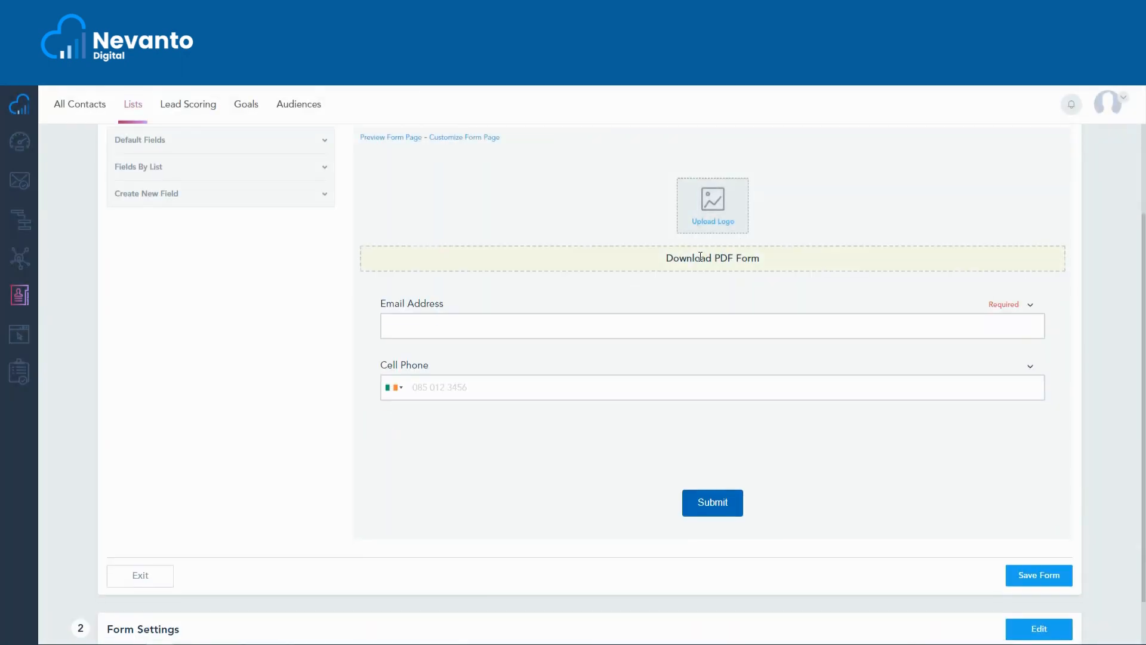
Look through the default personal, social and company fields available for the form.
{"action": "scroll", "coordinate": [546, 278], "scroll_direction": "up", "scroll_amount": 2}
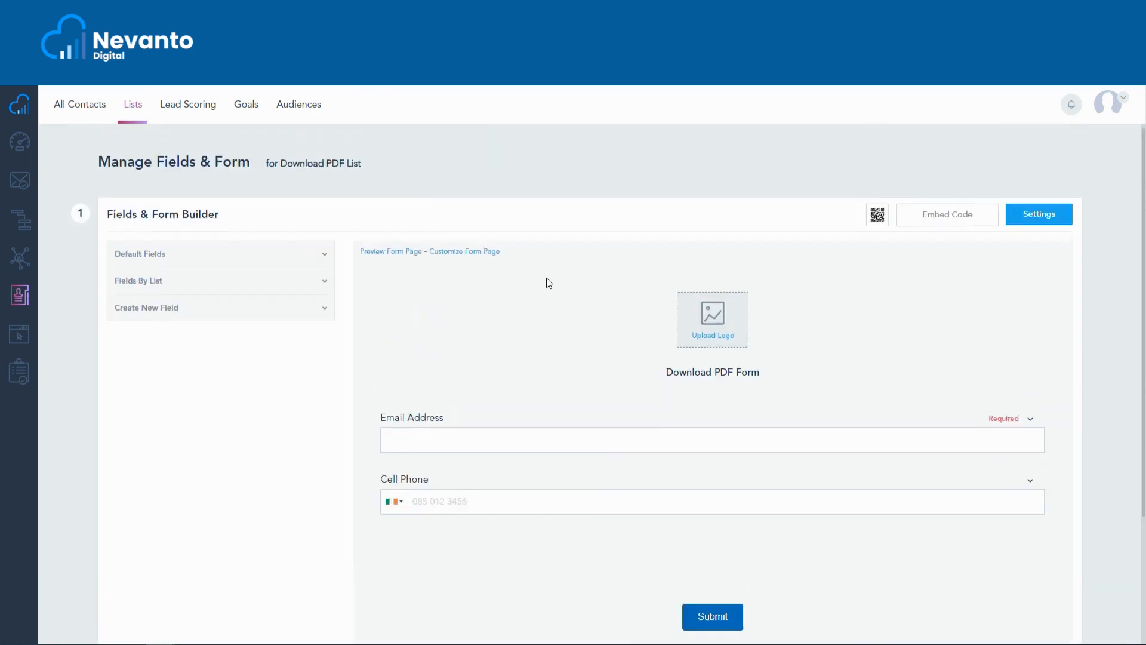
{"action": "left_click", "coordinate": [181, 262]}
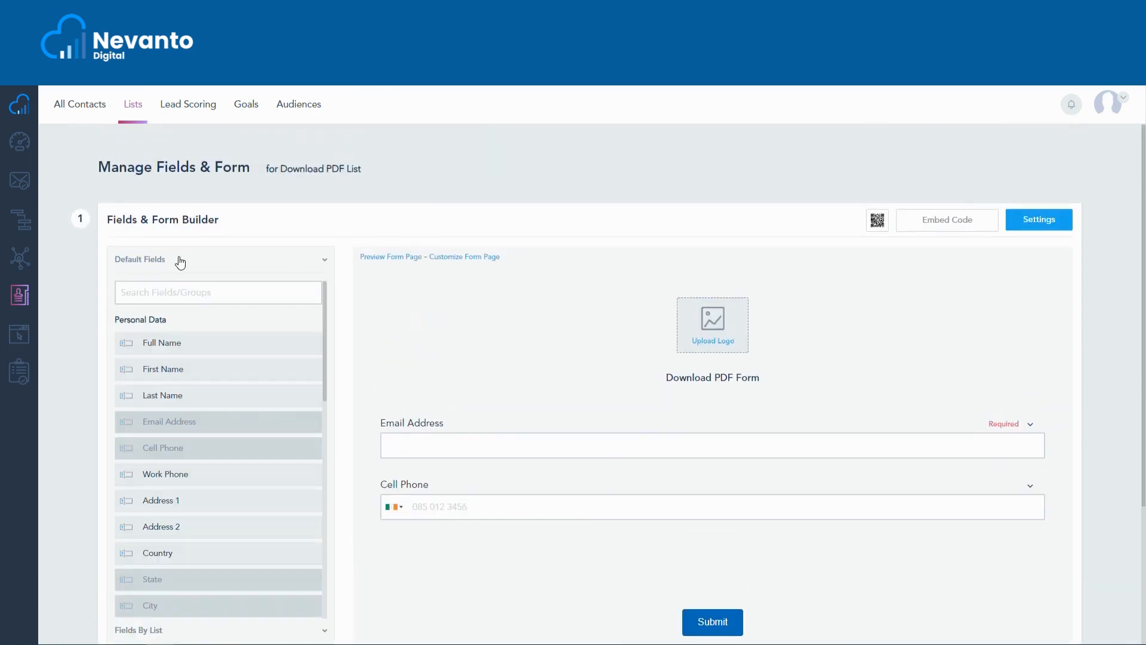
{"action": "left_click", "coordinate": [180, 262]}
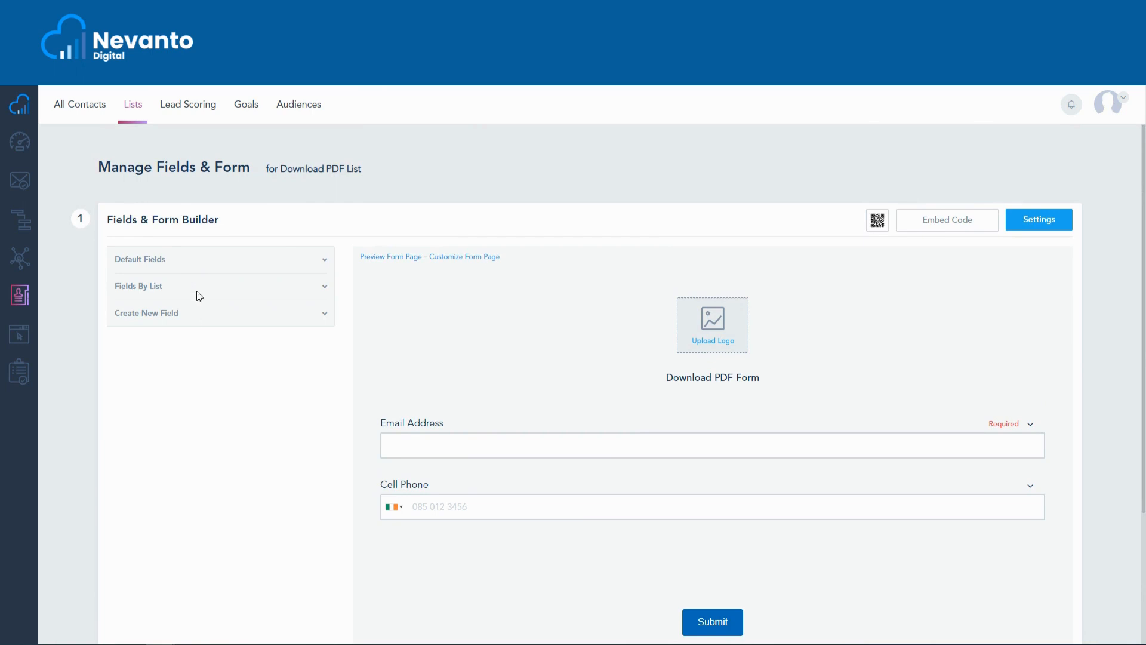
{"action": "left_click", "coordinate": [194, 272]}
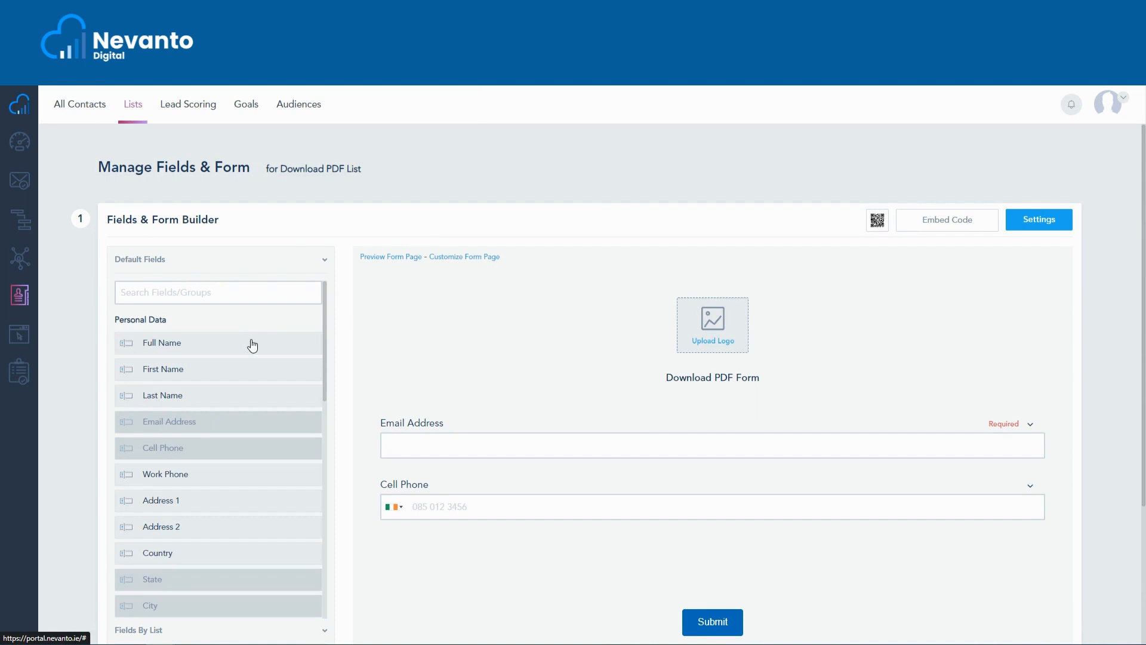
{"action": "scroll", "coordinate": [252, 345], "scroll_direction": "down", "scroll_amount": 8}
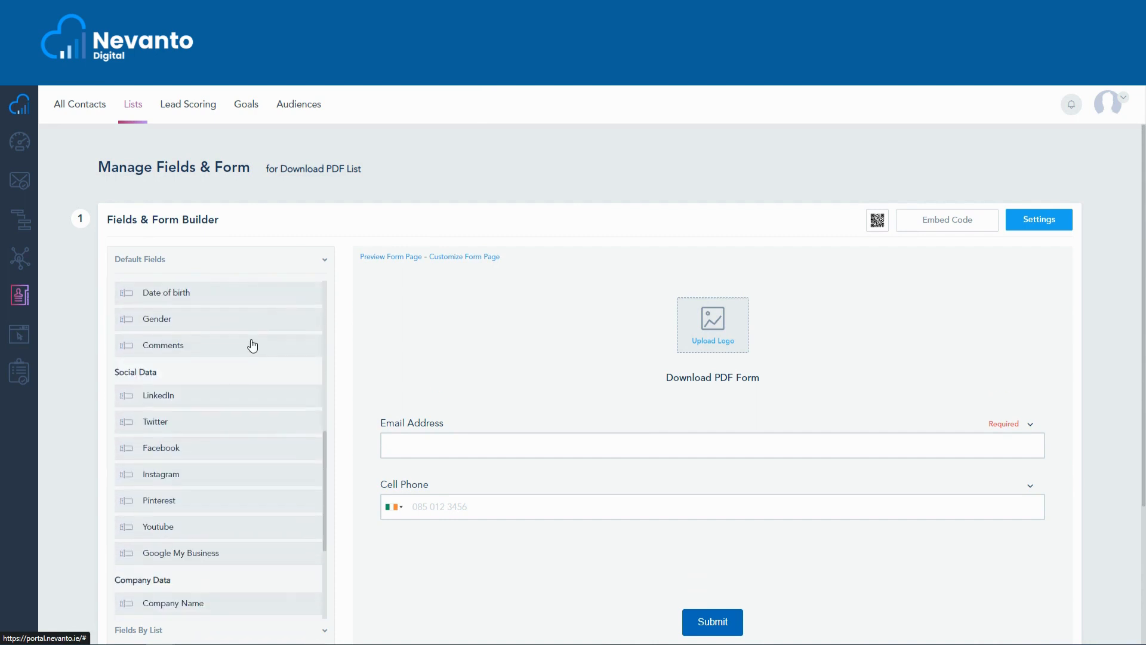
{"action": "scroll", "coordinate": [253, 345], "scroll_direction": "down", "scroll_amount": 3}
{"action": "scroll", "coordinate": [252, 345], "scroll_direction": "up", "scroll_amount": 5}
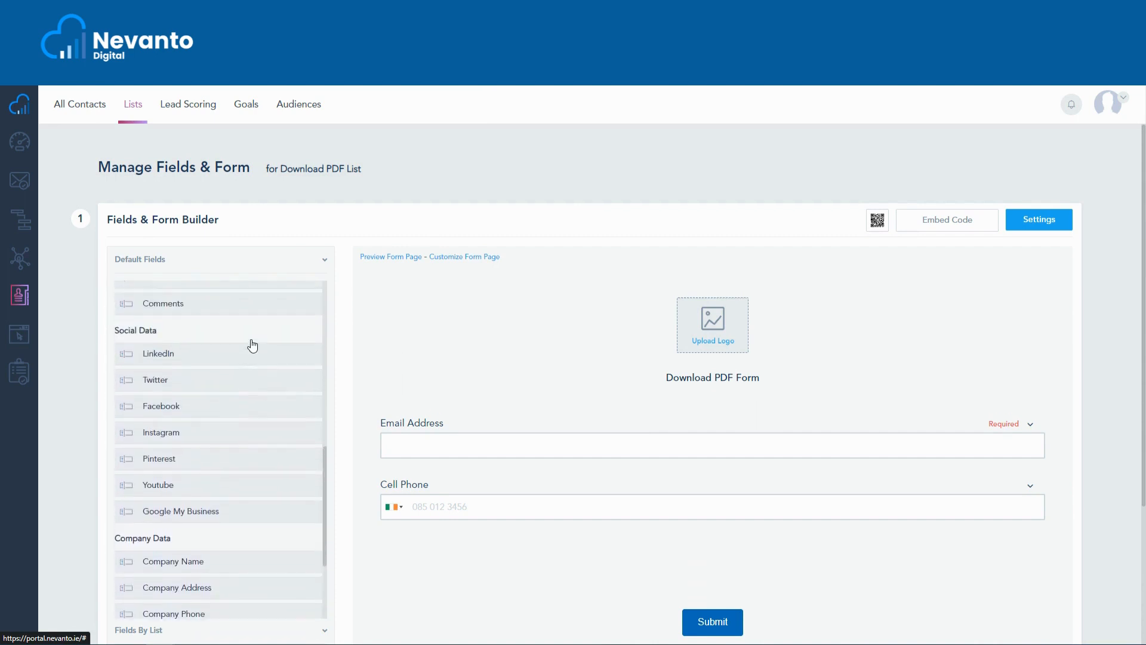
{"action": "scroll", "coordinate": [253, 345], "scroll_direction": "up", "scroll_amount": 6}
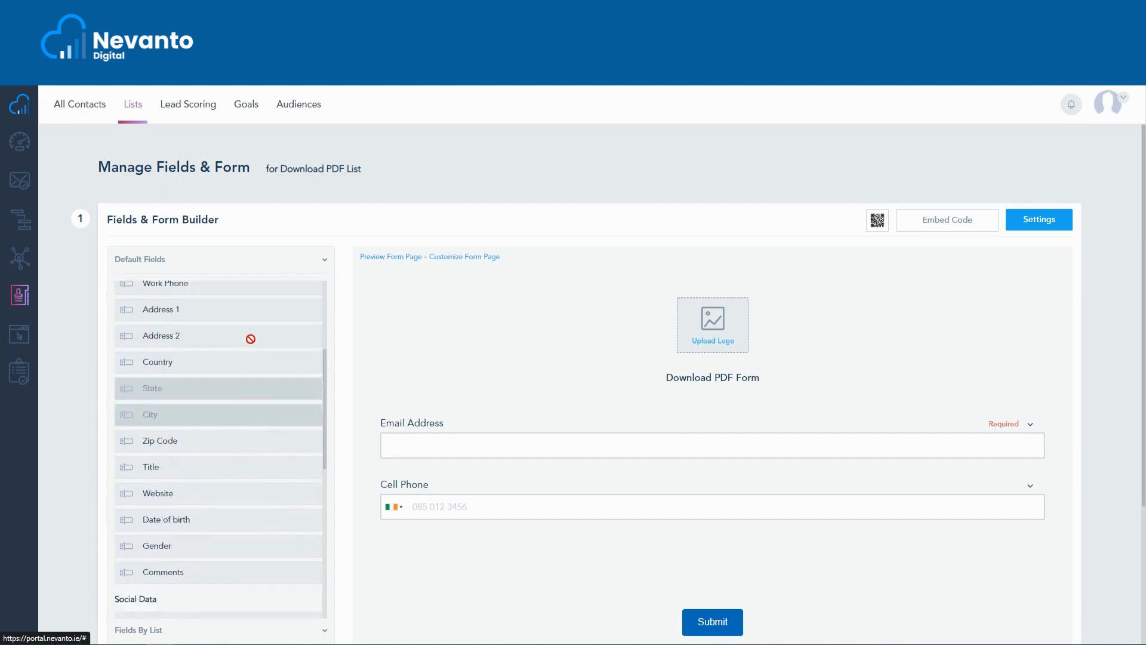
{"action": "scroll", "coordinate": [253, 345], "scroll_direction": "up", "scroll_amount": 1}
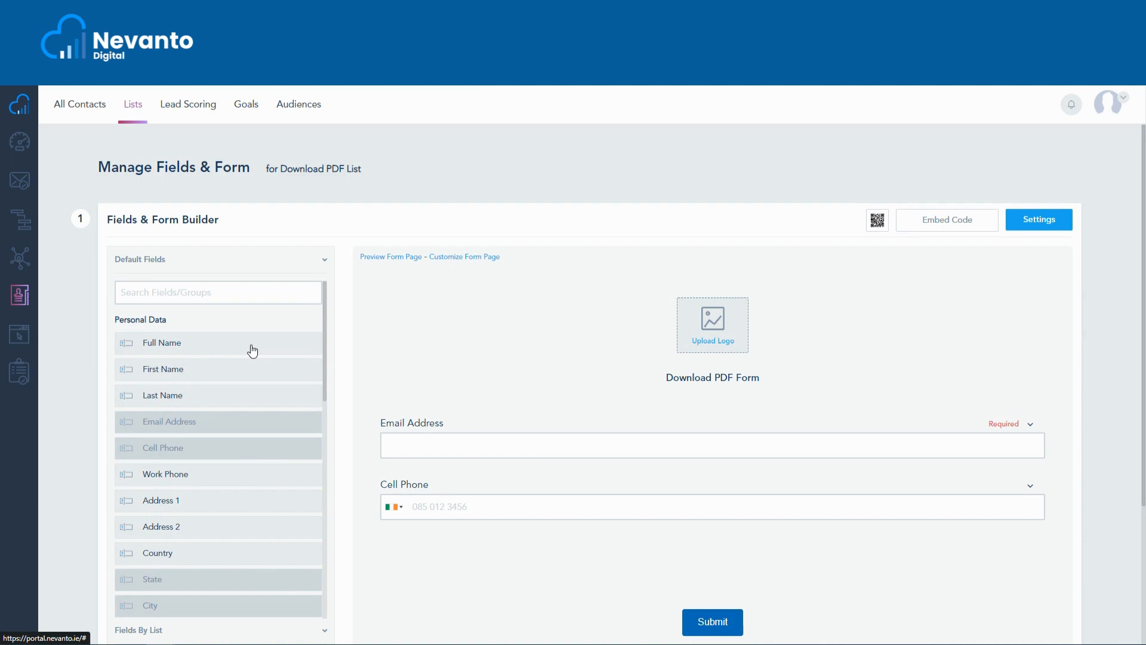
Add the default Full Name field to the form and move it above Email Address.
{"action": "left_click", "coordinate": [252, 351]}
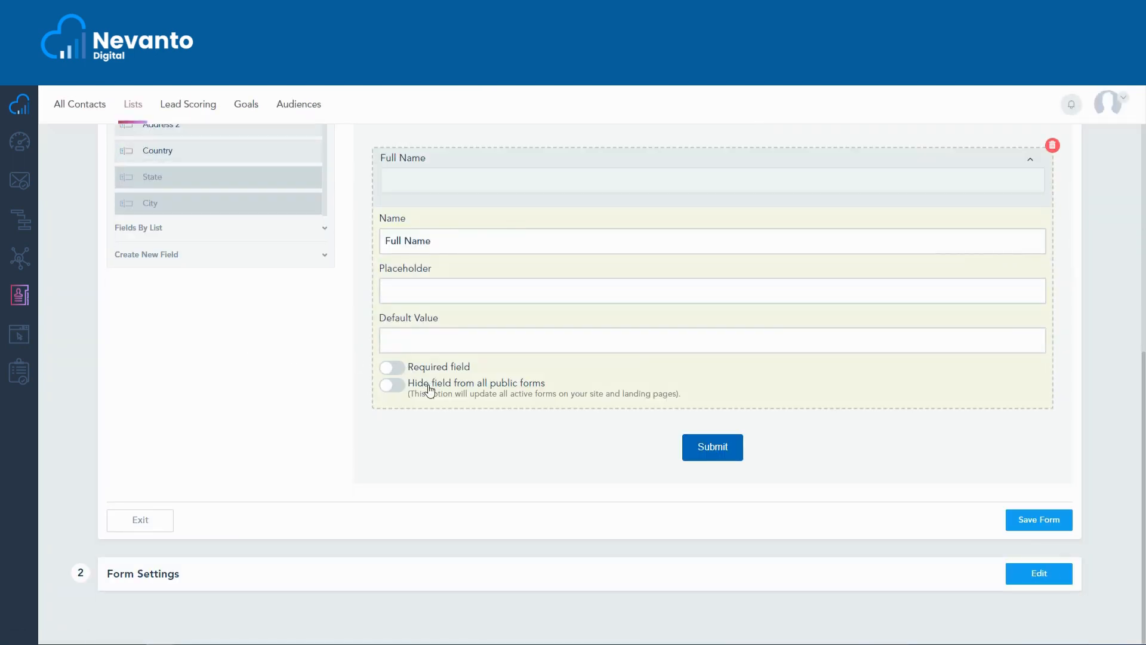
{"action": "scroll", "coordinate": [790, 382], "scroll_direction": "up", "scroll_amount": 1}
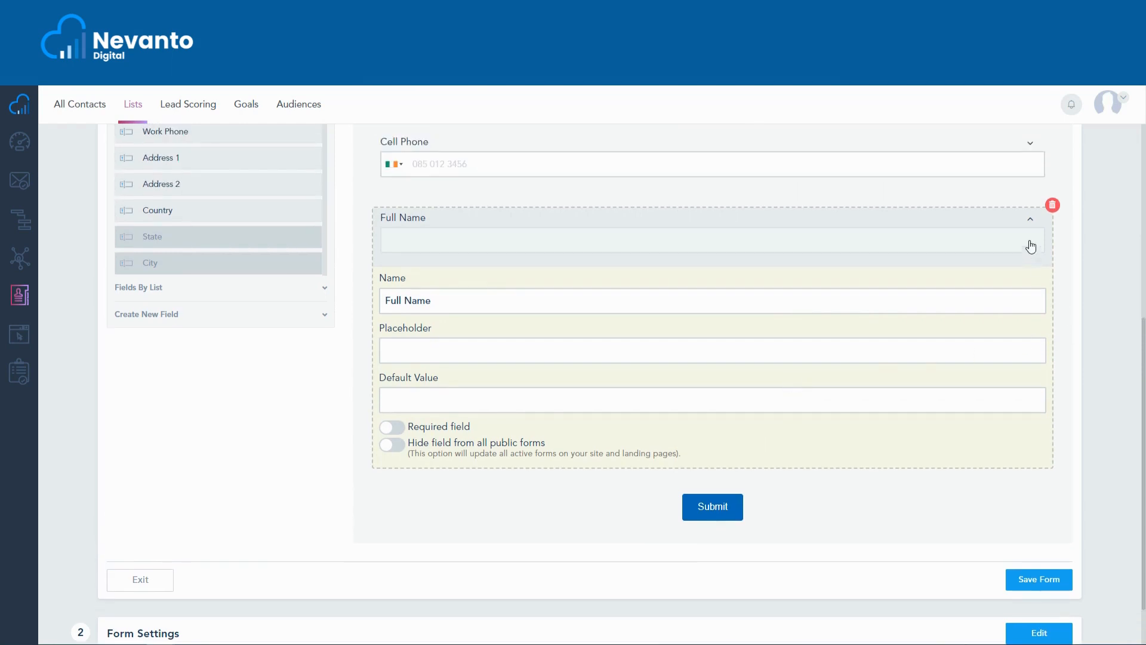
{"action": "left_click", "coordinate": [1030, 220]}
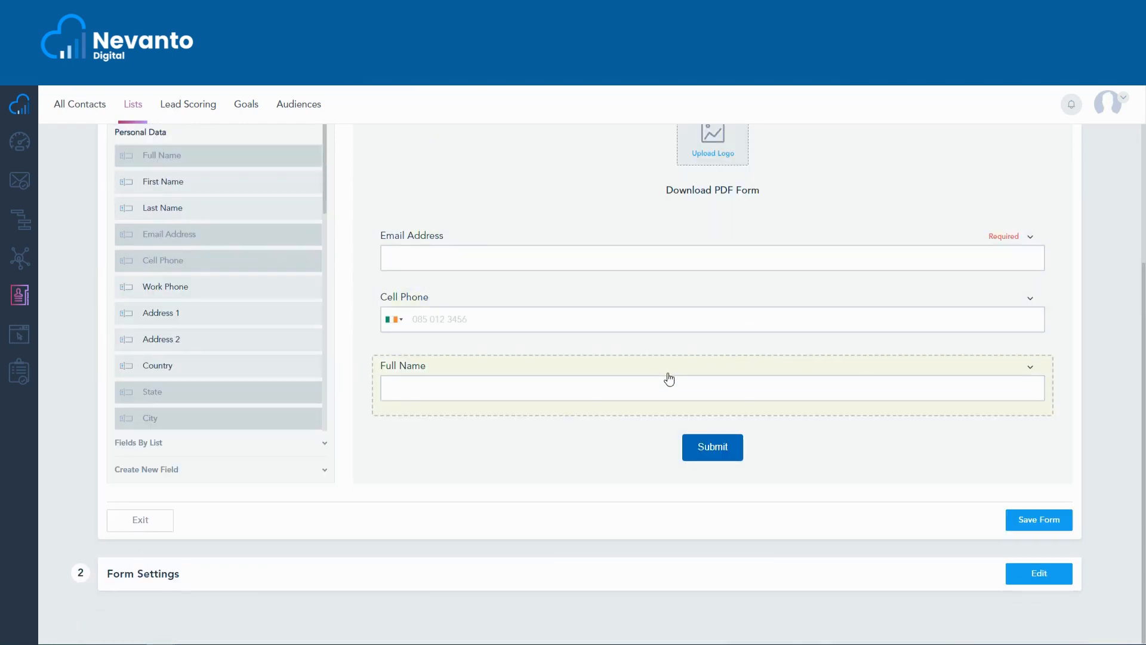
{"action": "left_click_drag", "start_coordinate": [668, 361], "coordinate": [678, 225]}
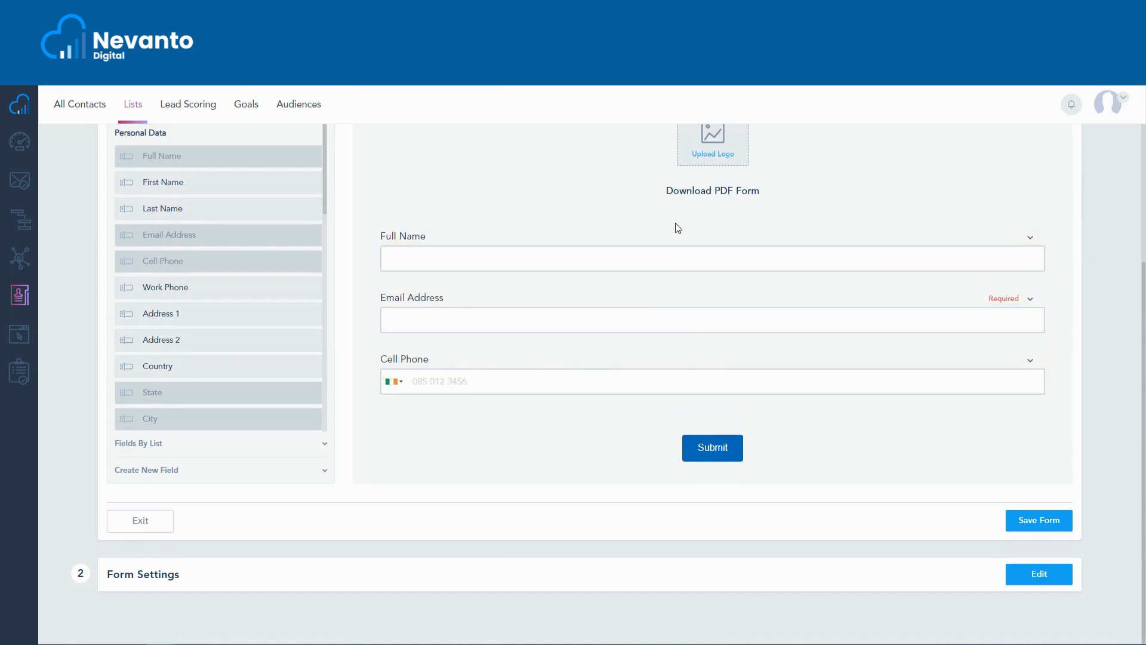
Set the Full Name field's placeholder to "Full Name".
{"action": "left_click", "coordinate": [1030, 238]}
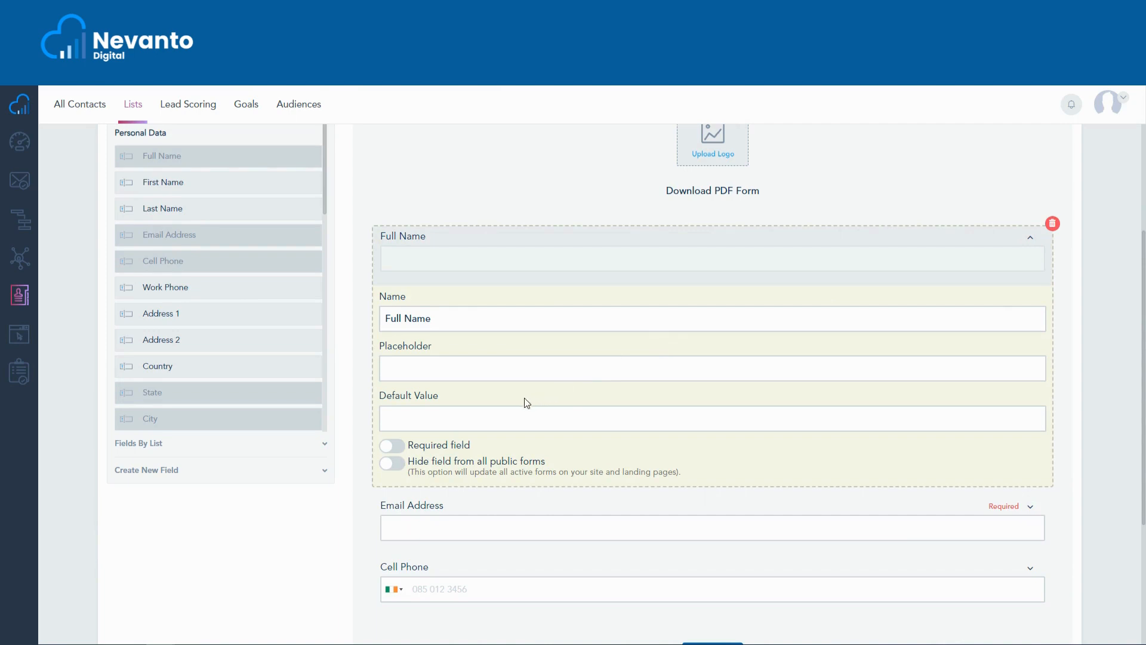
{"action": "left_click", "coordinate": [473, 372]}
{"action": "type", "text": "Full Name"}
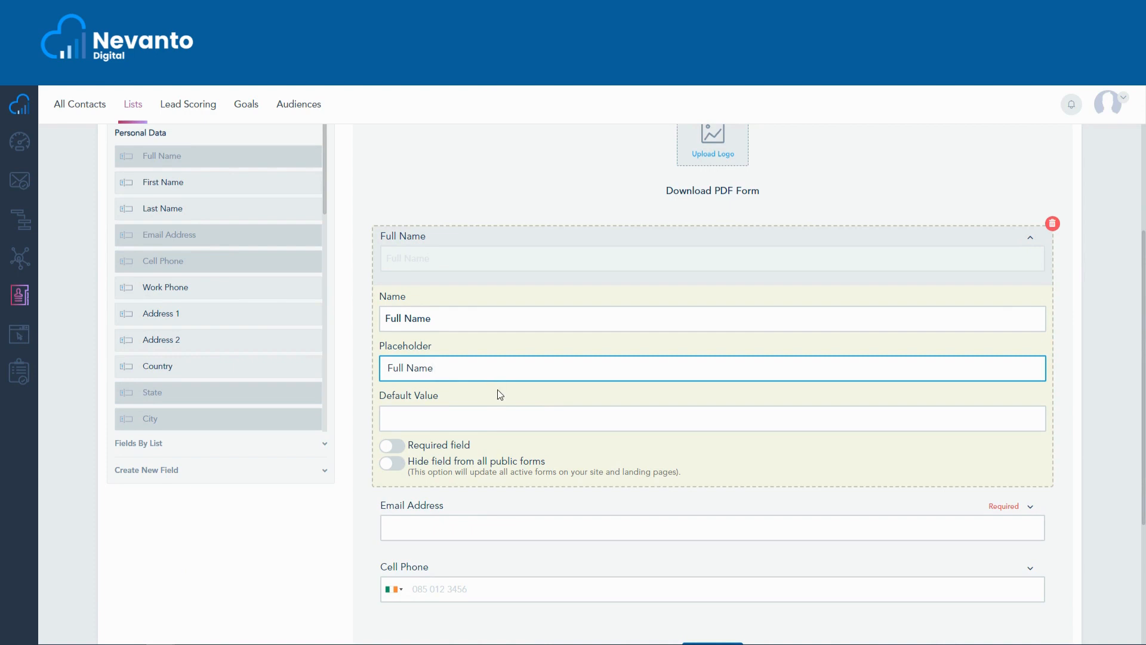
Try the Required field and Hide field from all public forms options on the Full Name field, switching each back off.
{"action": "left_click", "coordinate": [392, 446]}
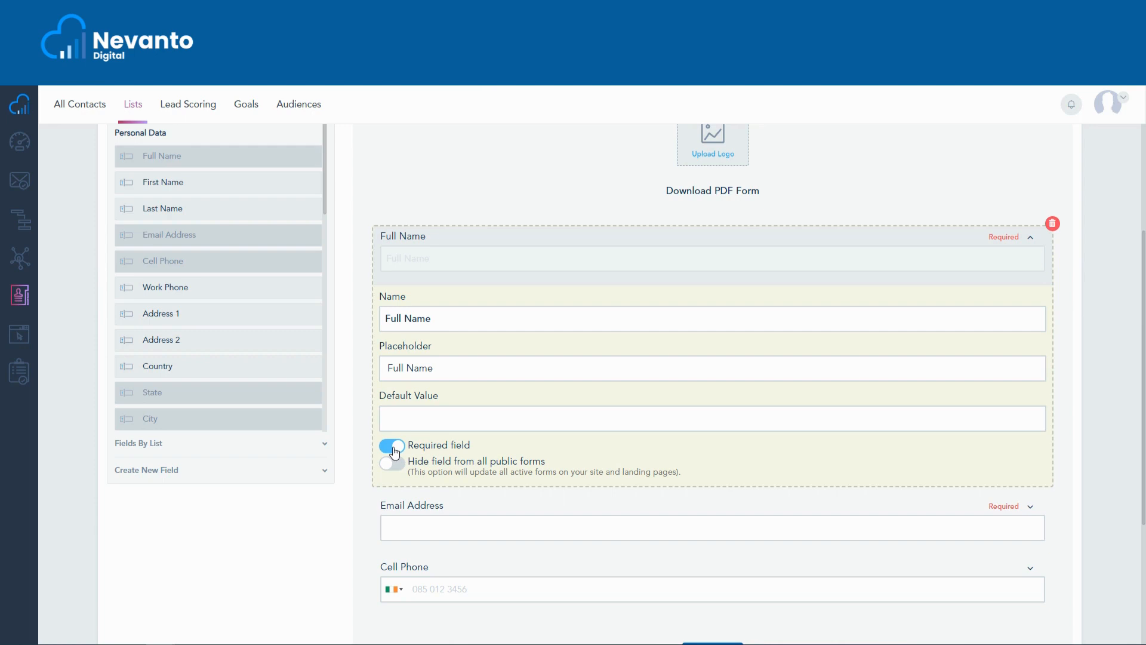
{"action": "left_click", "coordinate": [392, 447]}
{"action": "left_click", "coordinate": [392, 464]}
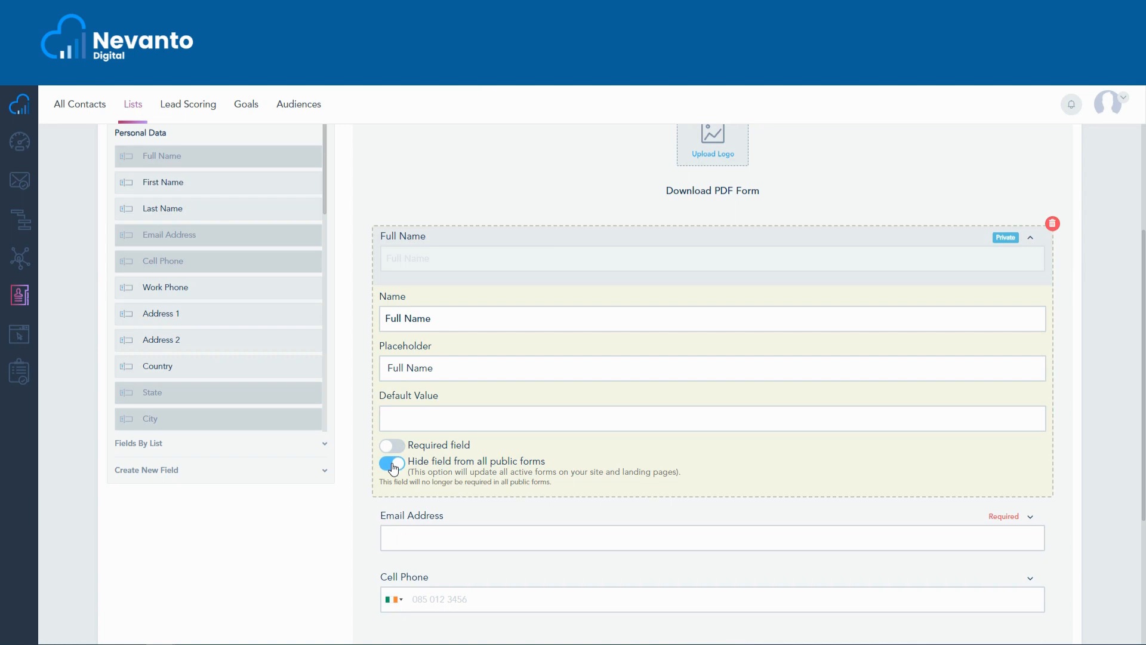
{"action": "left_click", "coordinate": [393, 467]}
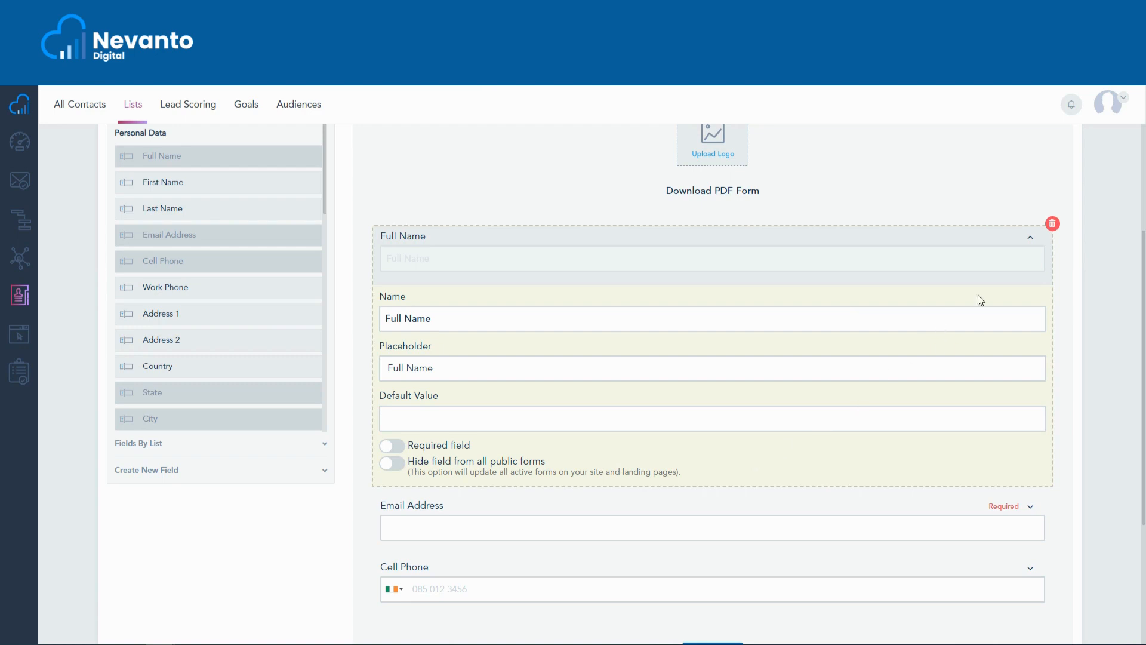
{"action": "left_click", "coordinate": [1028, 241]}
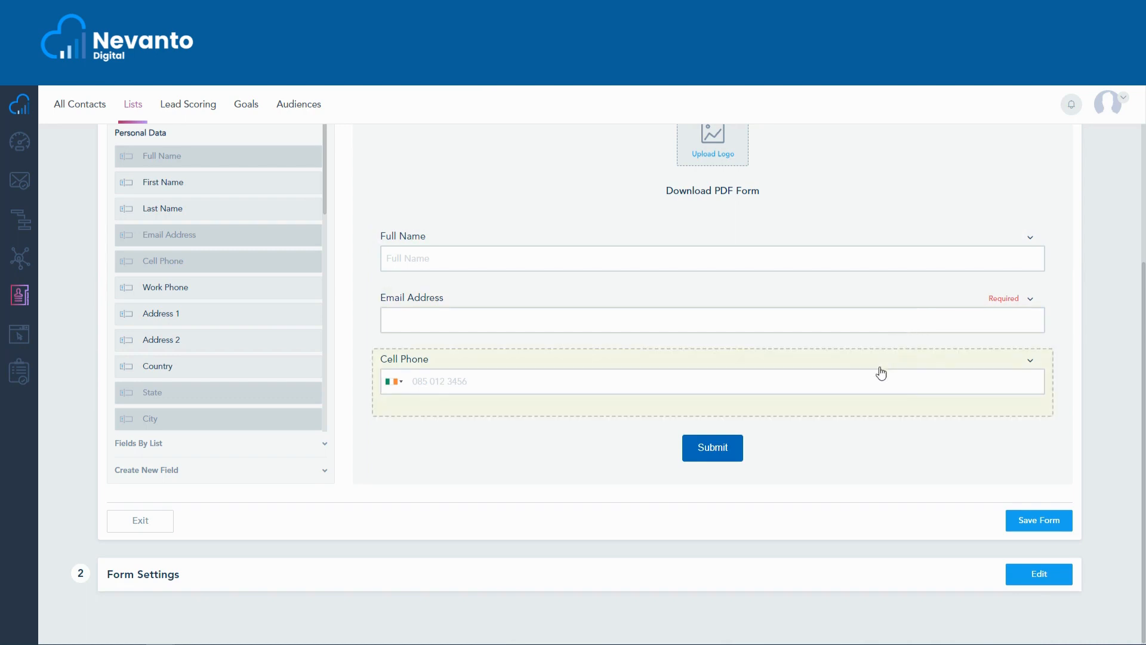
Look through the default fields and the fields by list available for the form.
{"action": "scroll", "coordinate": [341, 386], "scroll_direction": "up", "scroll_amount": 3}
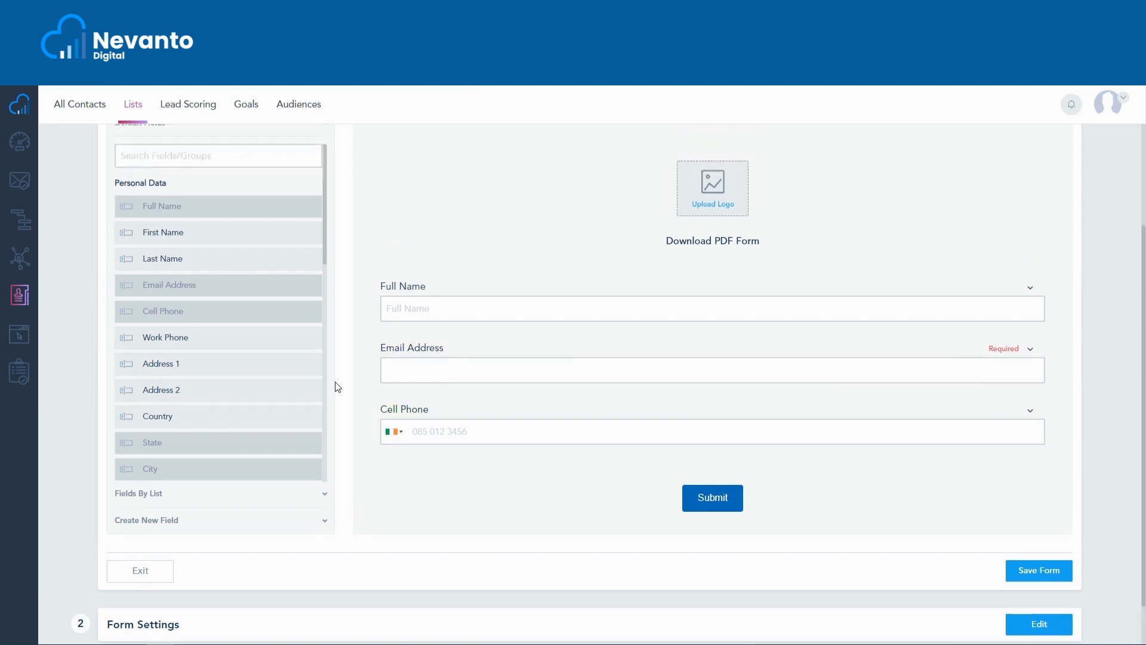
{"action": "scroll", "coordinate": [256, 387], "scroll_direction": "down", "scroll_amount": 6}
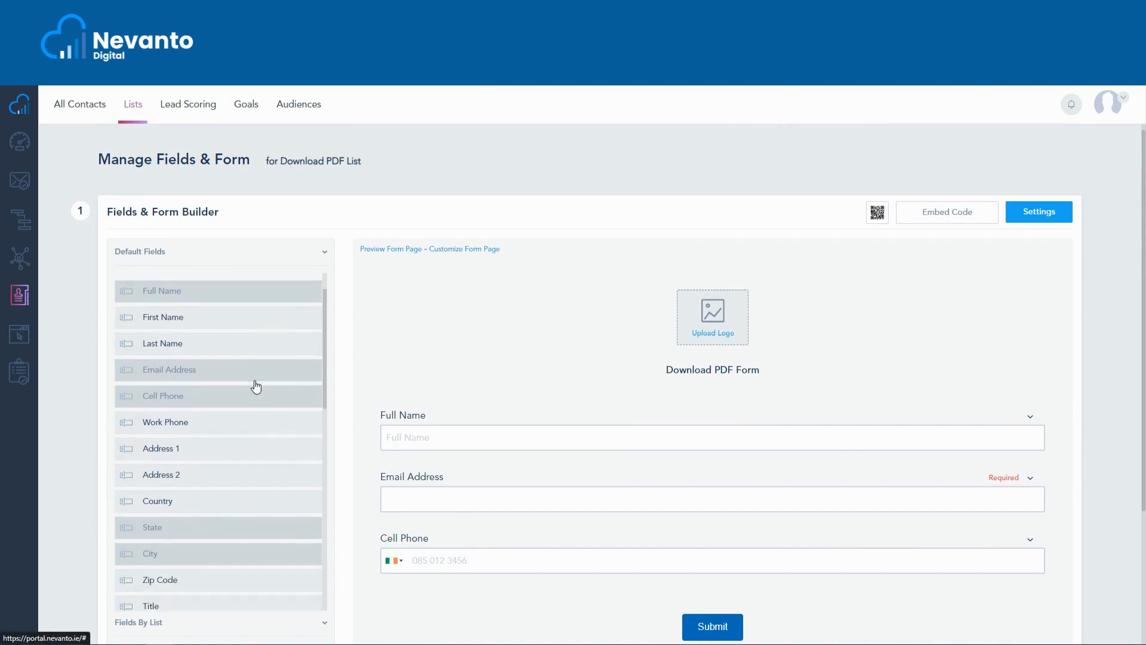
{"action": "scroll", "coordinate": [253, 384], "scroll_direction": "down", "scroll_amount": 2}
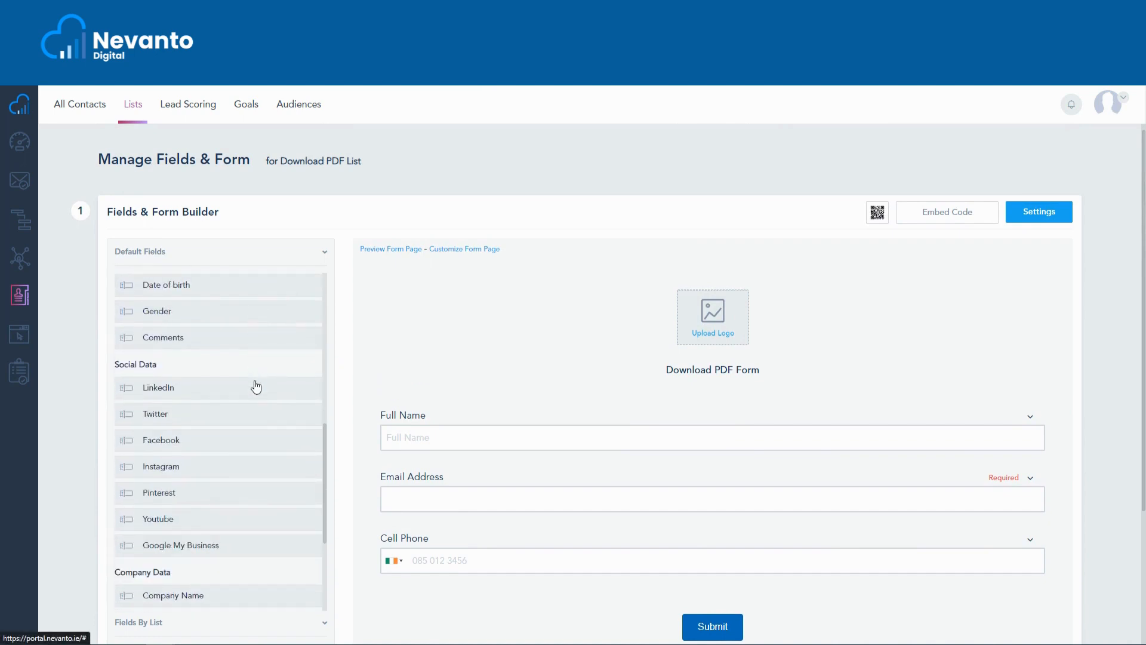
{"action": "scroll", "coordinate": [223, 394], "scroll_direction": "up", "scroll_amount": 5}
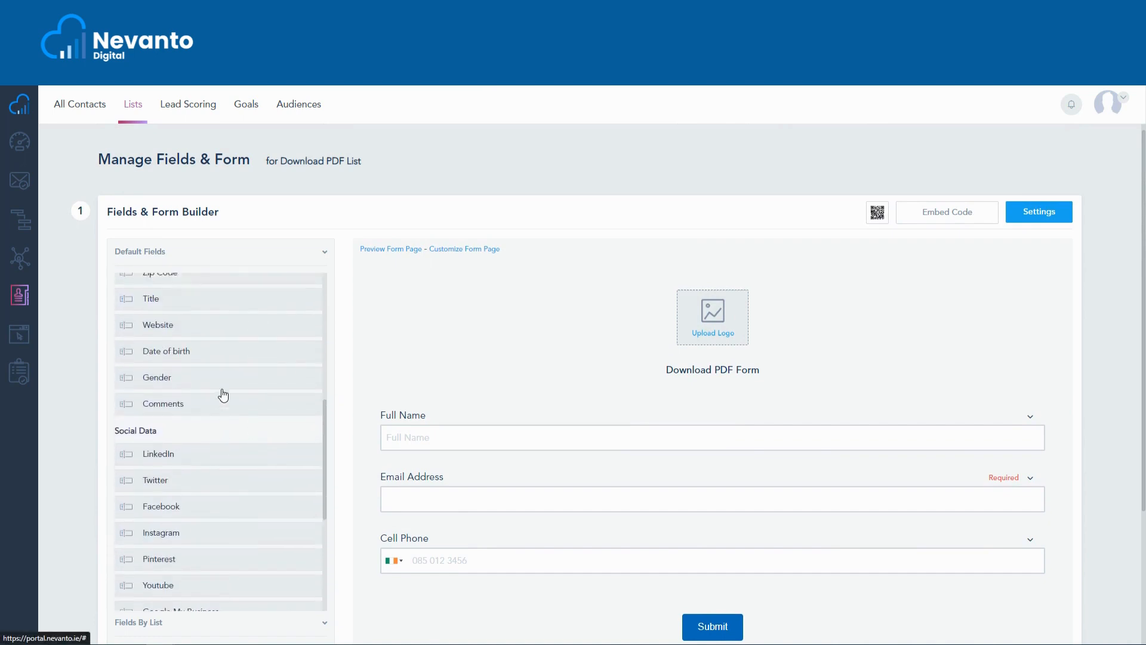
{"action": "left_click", "coordinate": [222, 262]}
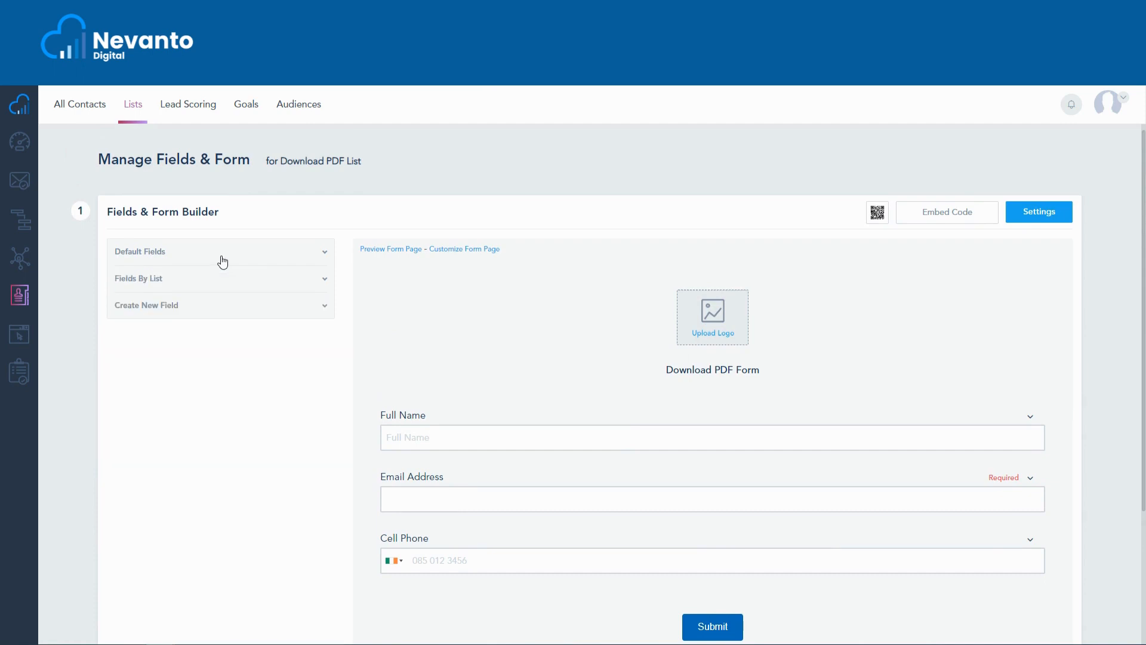
{"action": "left_click", "coordinate": [225, 293]}
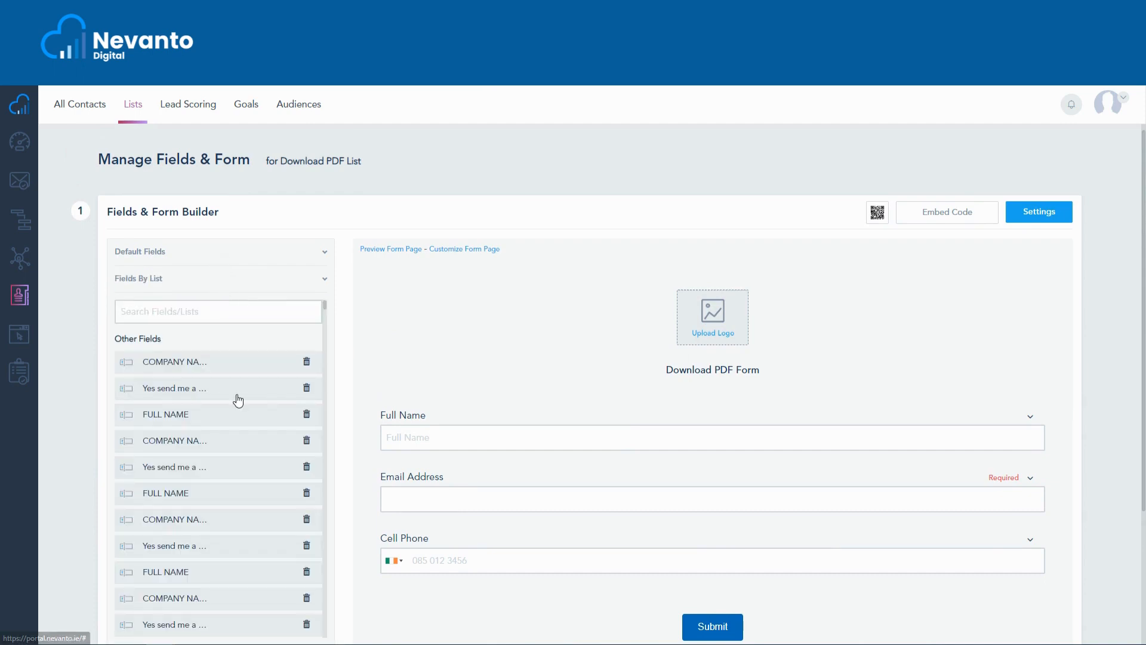
{"action": "scroll", "coordinate": [238, 400], "scroll_direction": "down", "scroll_amount": 1}
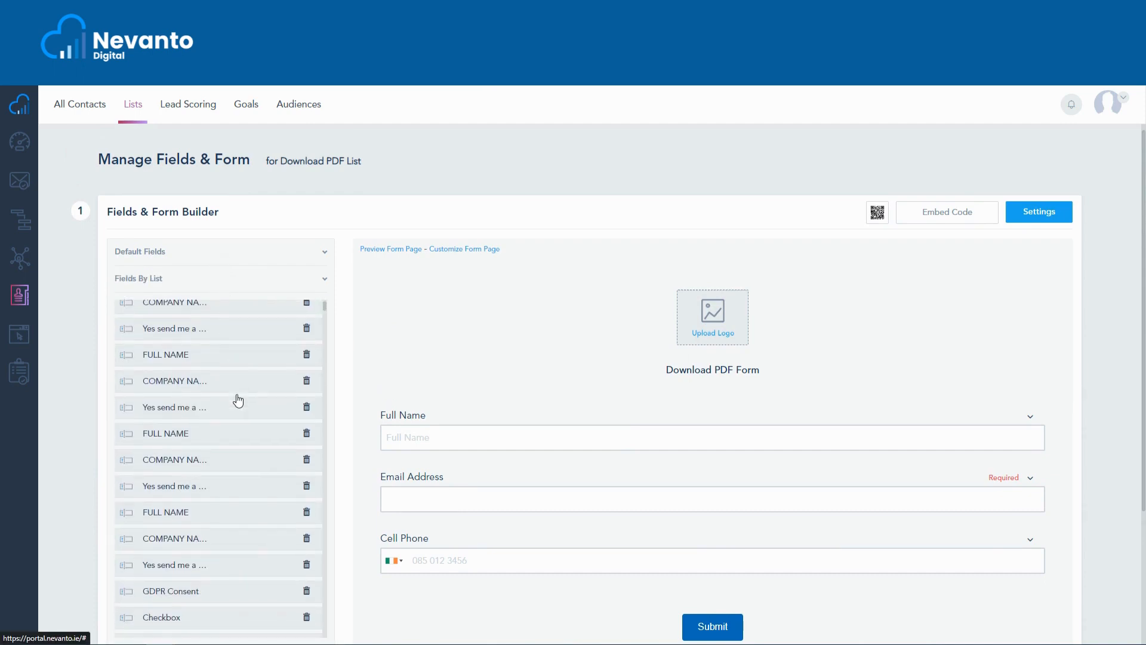
{"action": "scroll", "coordinate": [335, 394], "scroll_direction": "down", "scroll_amount": 2}
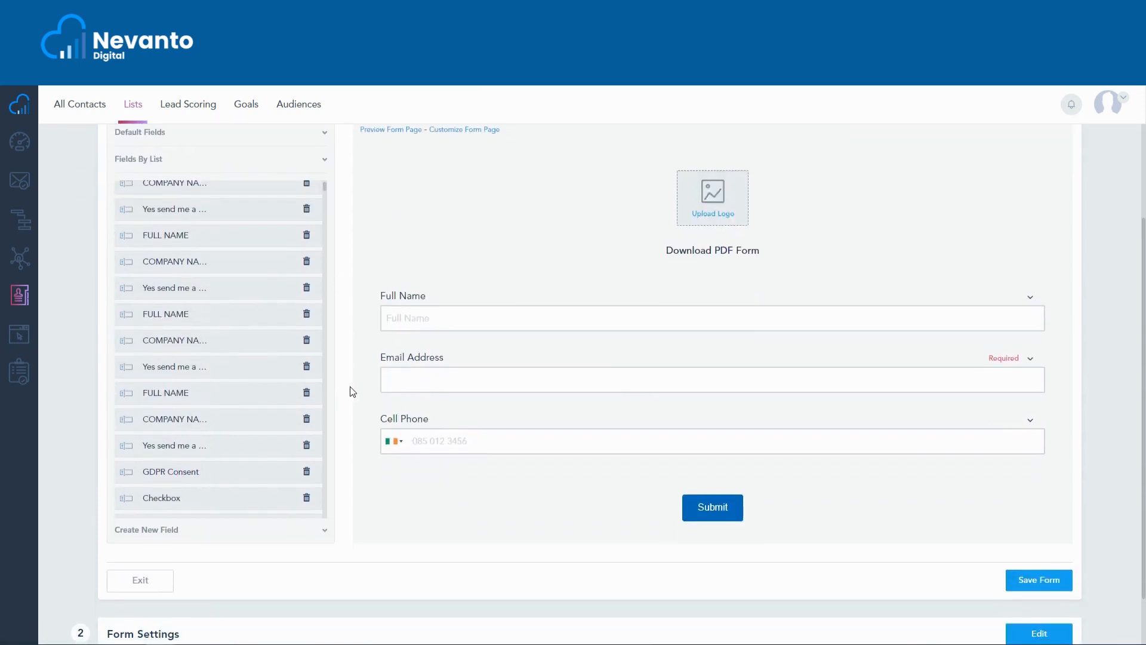
{"action": "scroll", "coordinate": [346, 389], "scroll_direction": "up", "scroll_amount": 1}
{"action": "scroll", "coordinate": [225, 391], "scroll_direction": "down", "scroll_amount": 4}
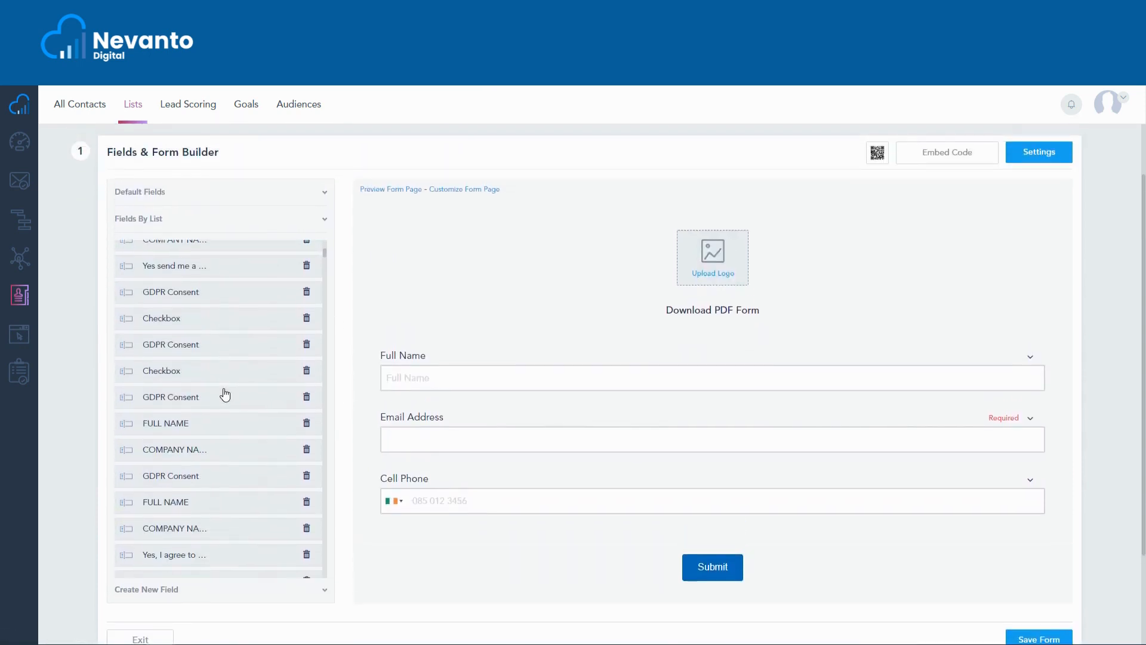
{"action": "scroll", "coordinate": [225, 394], "scroll_direction": "down", "scroll_amount": 3}
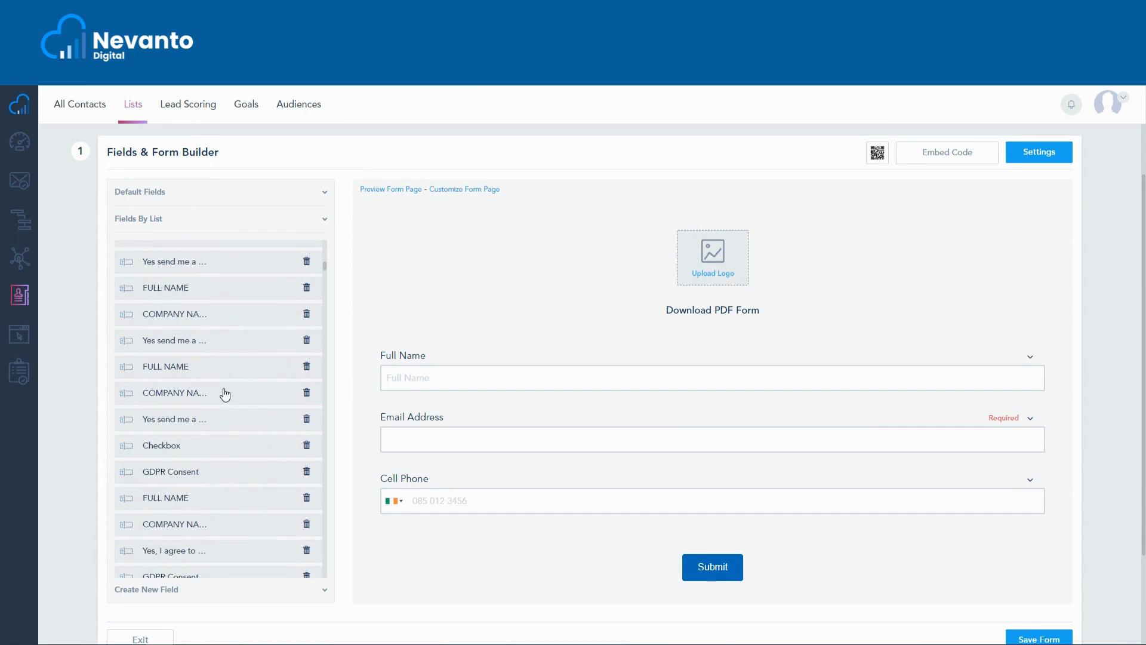
{"action": "scroll", "coordinate": [225, 393], "scroll_direction": "down", "scroll_amount": 3}
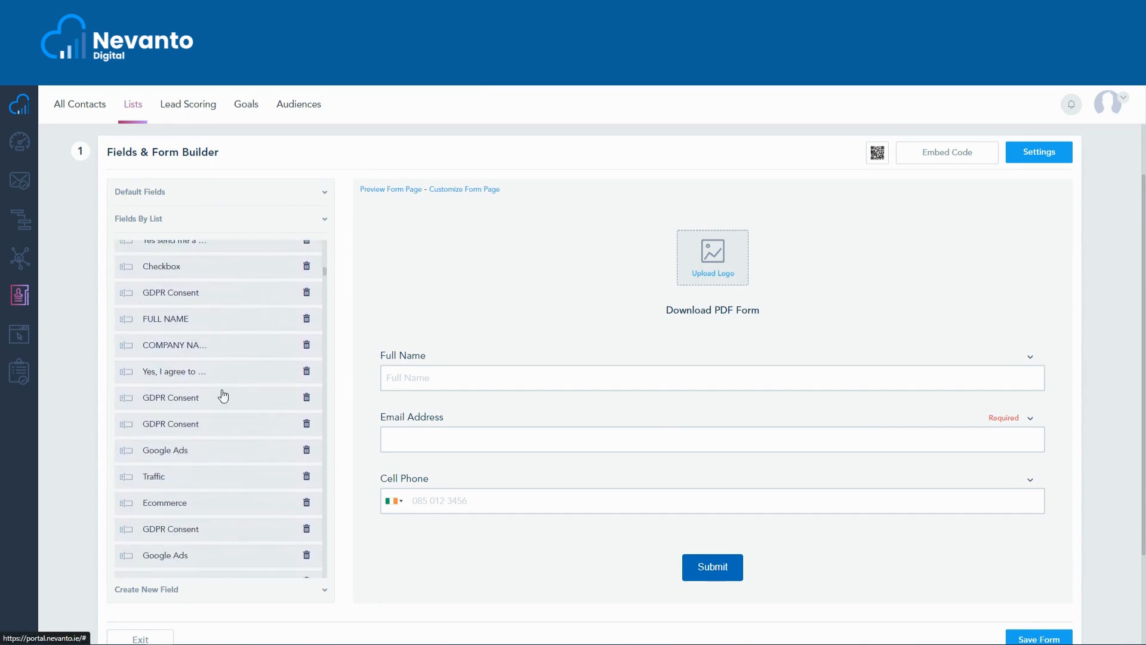
{"action": "scroll", "coordinate": [221, 379], "scroll_direction": "up", "scroll_amount": 2}
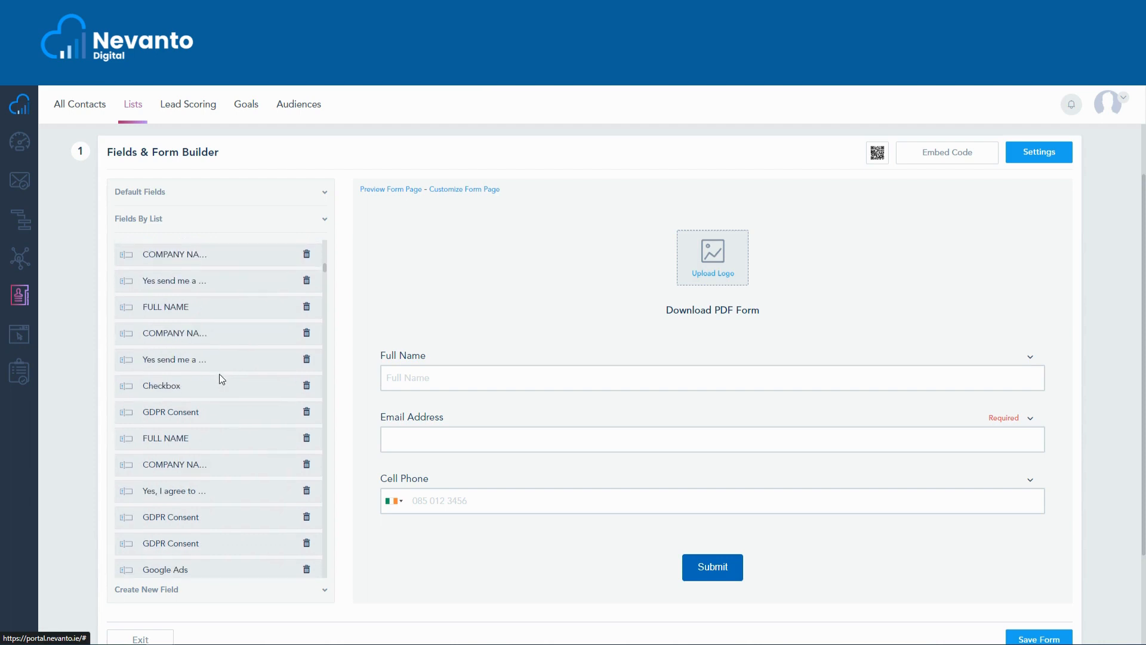
Add the Google Ads field from the fields by list to the form below Cell Phone and collapse its settings.
{"action": "scroll", "coordinate": [219, 374], "scroll_direction": "down", "scroll_amount": 3}
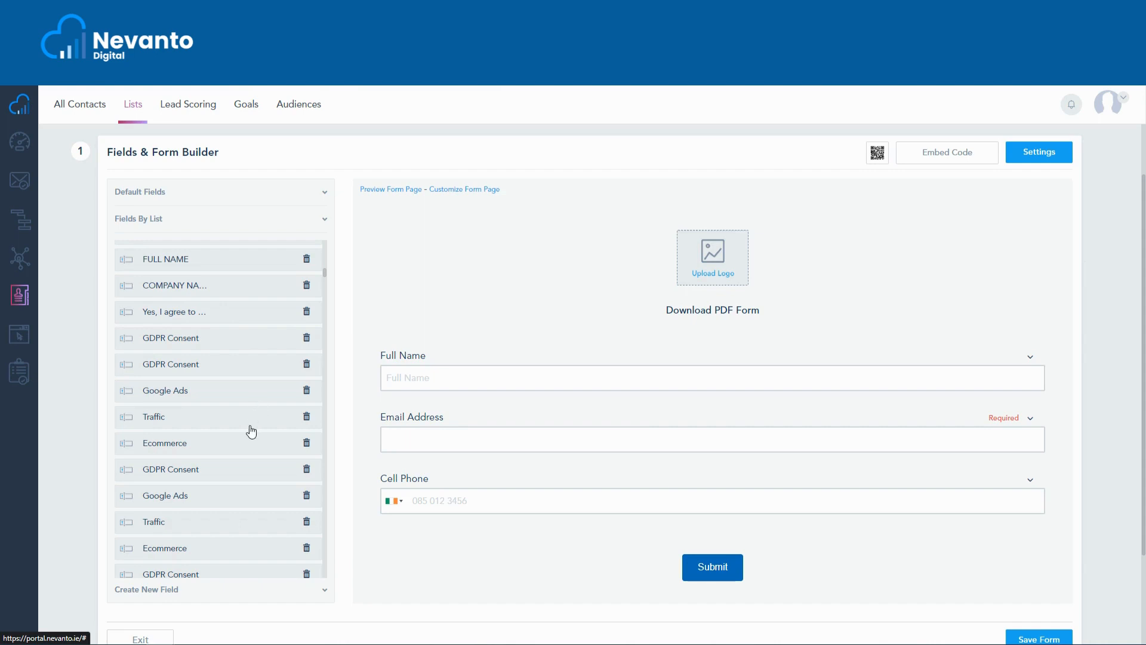
{"action": "left_click", "coordinate": [203, 499]}
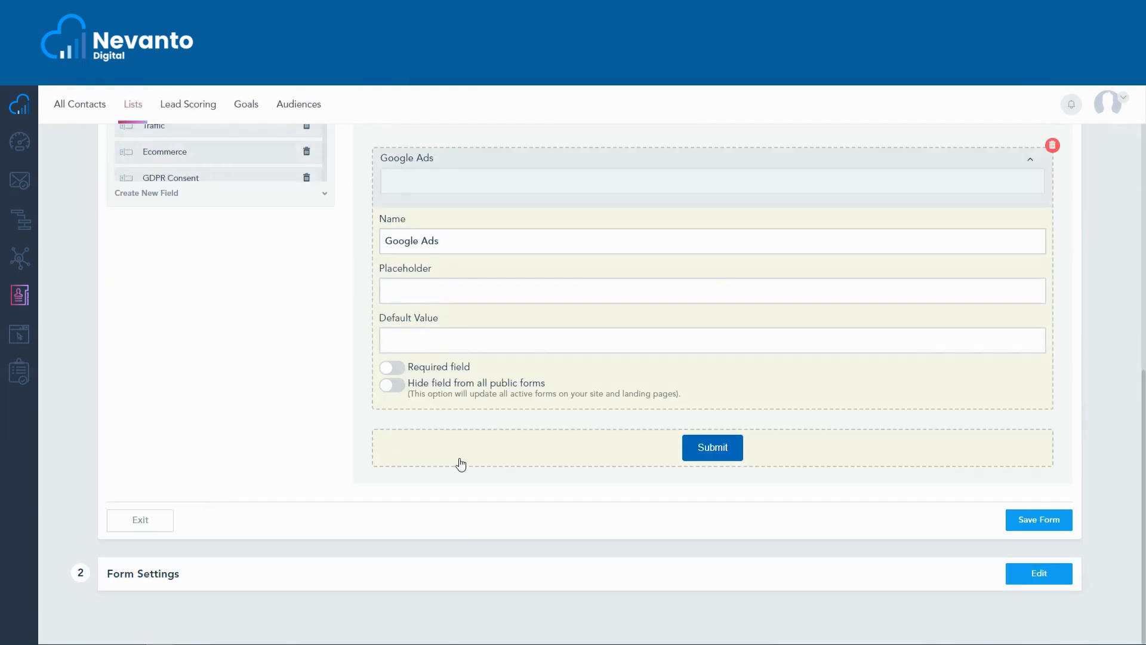
{"action": "scroll", "coordinate": [558, 427], "scroll_direction": "up", "scroll_amount": 1}
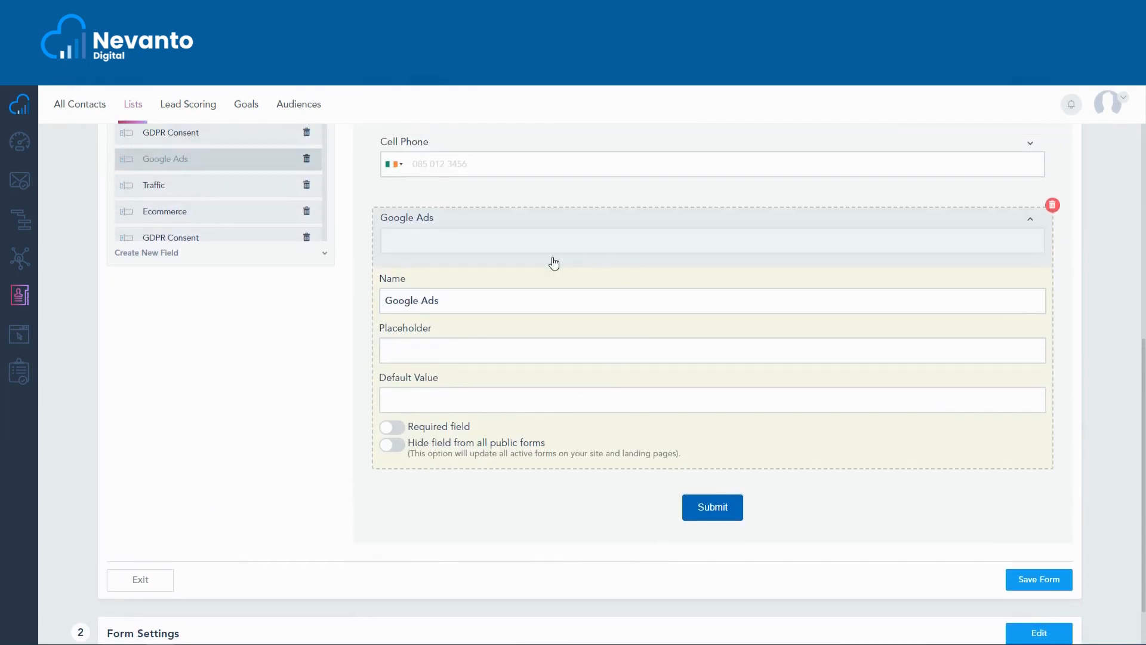
{"action": "left_click", "coordinate": [1029, 223]}
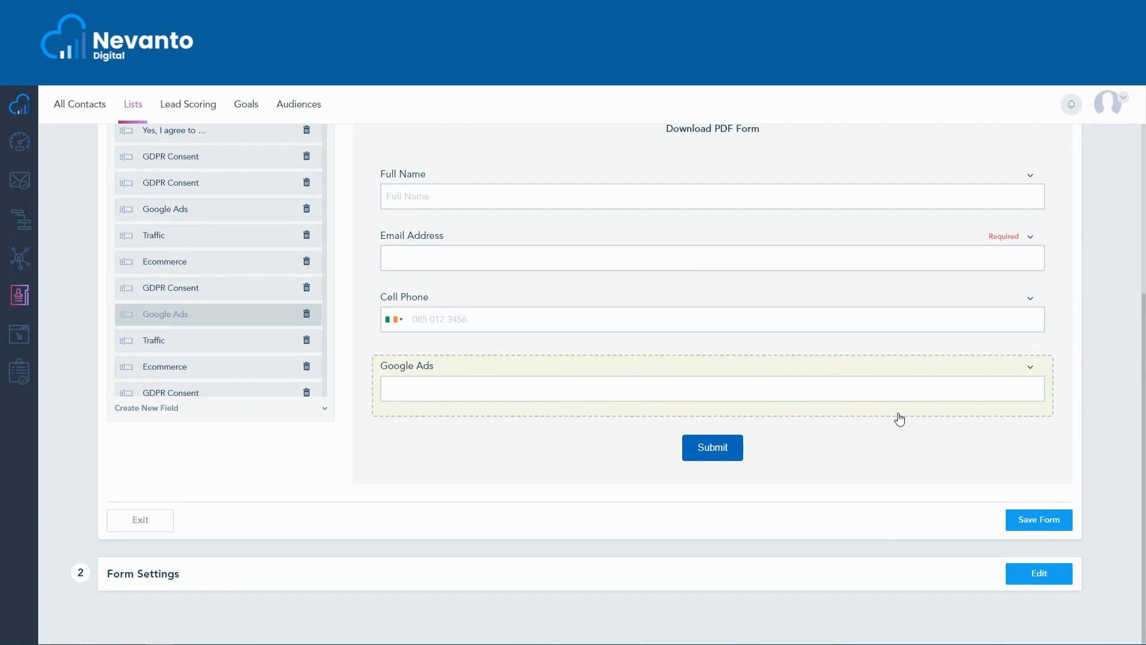
Set the submit button label to "Sign Up" and save the form.
{"action": "left_click", "coordinate": [803, 451]}
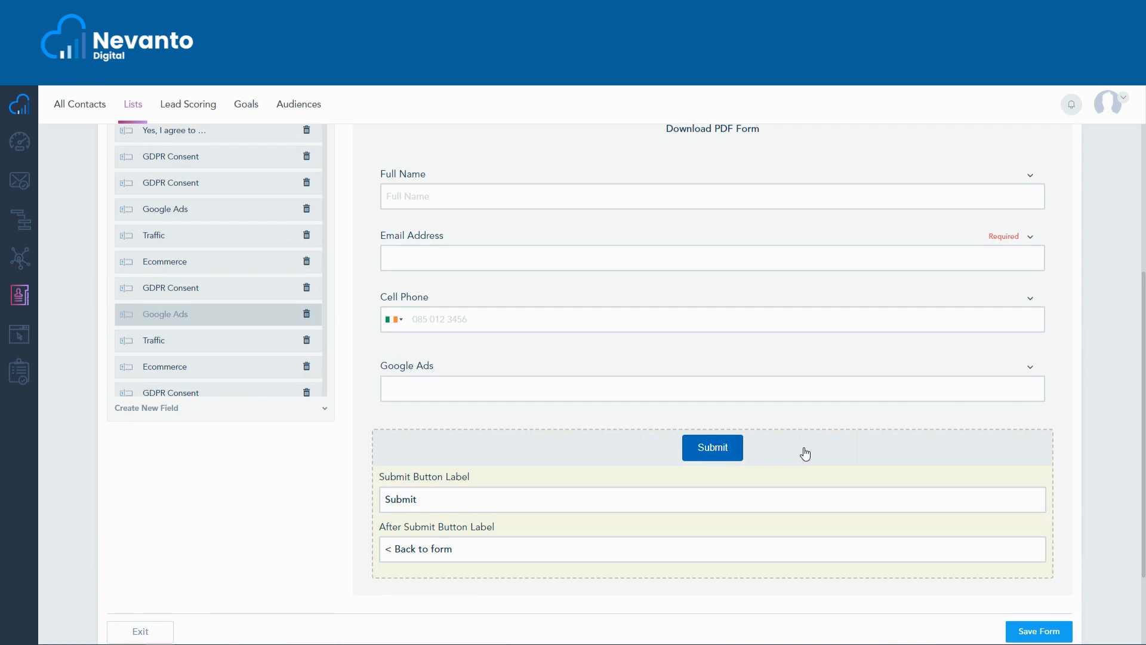
{"action": "left_click_drag", "start_coordinate": [444, 499], "coordinate": [374, 502]}
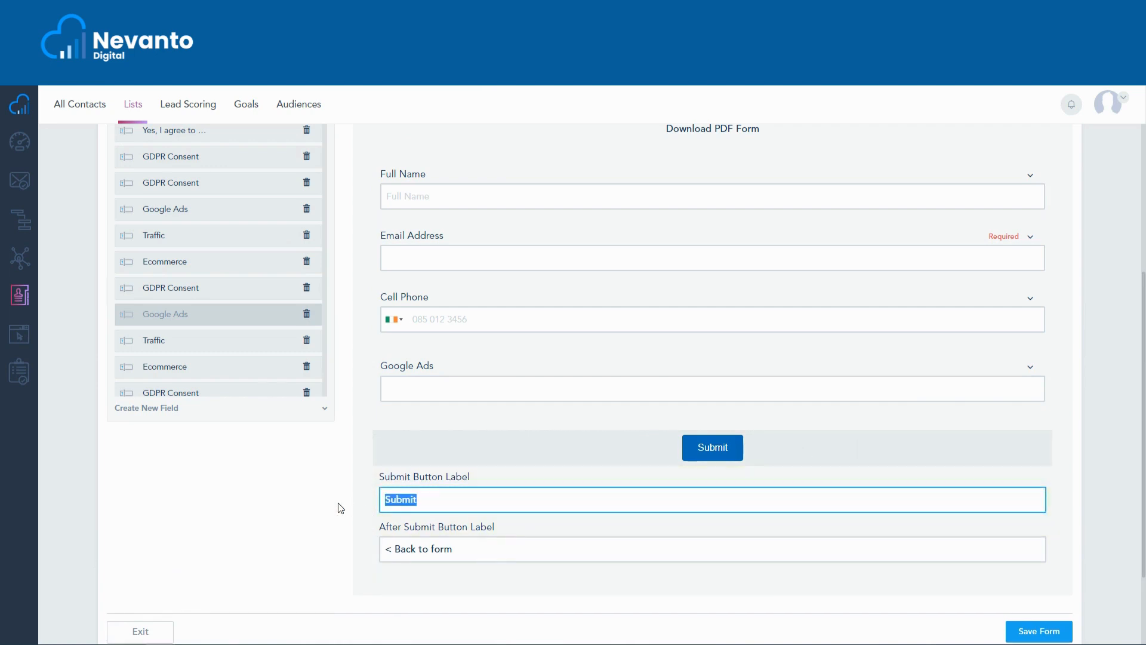
{"action": "type", "text": "Sign U"}
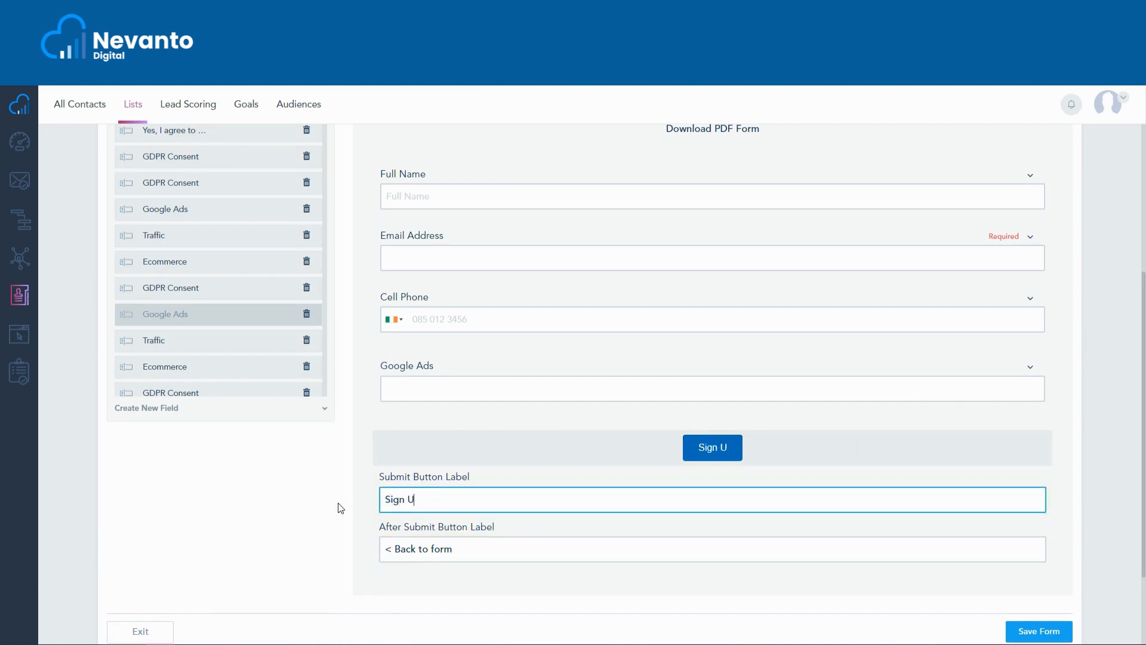
{"action": "type", "text": "p"}
{"action": "left_click", "coordinate": [997, 455]}
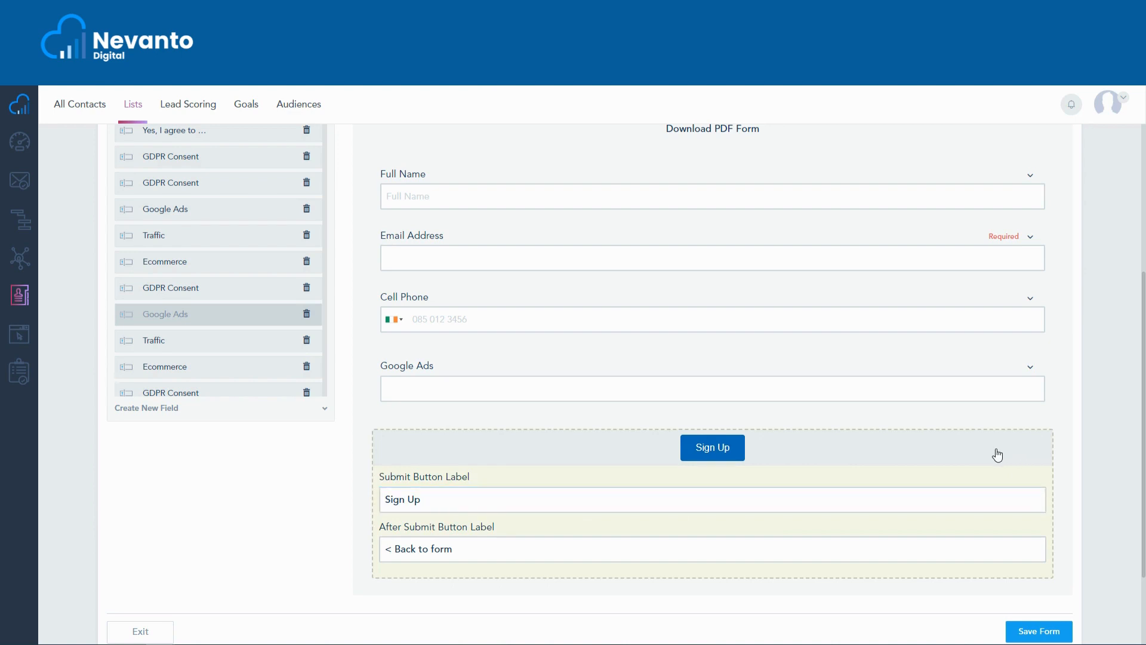
{"action": "left_click", "coordinate": [997, 455]}
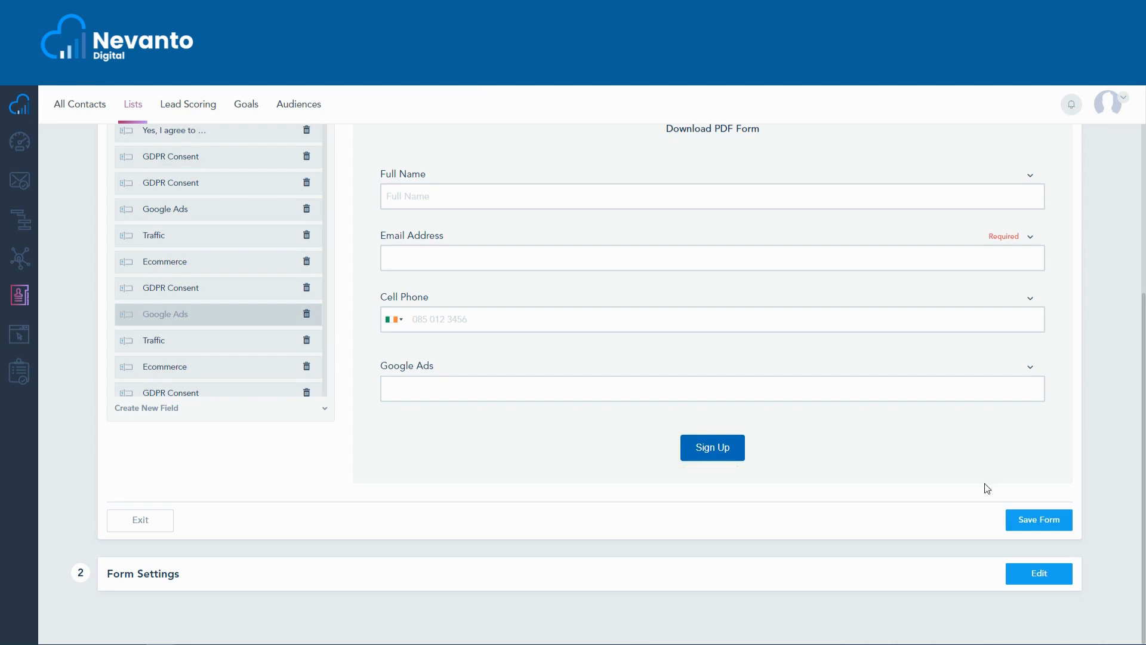
{"action": "left_click", "coordinate": [1060, 522]}
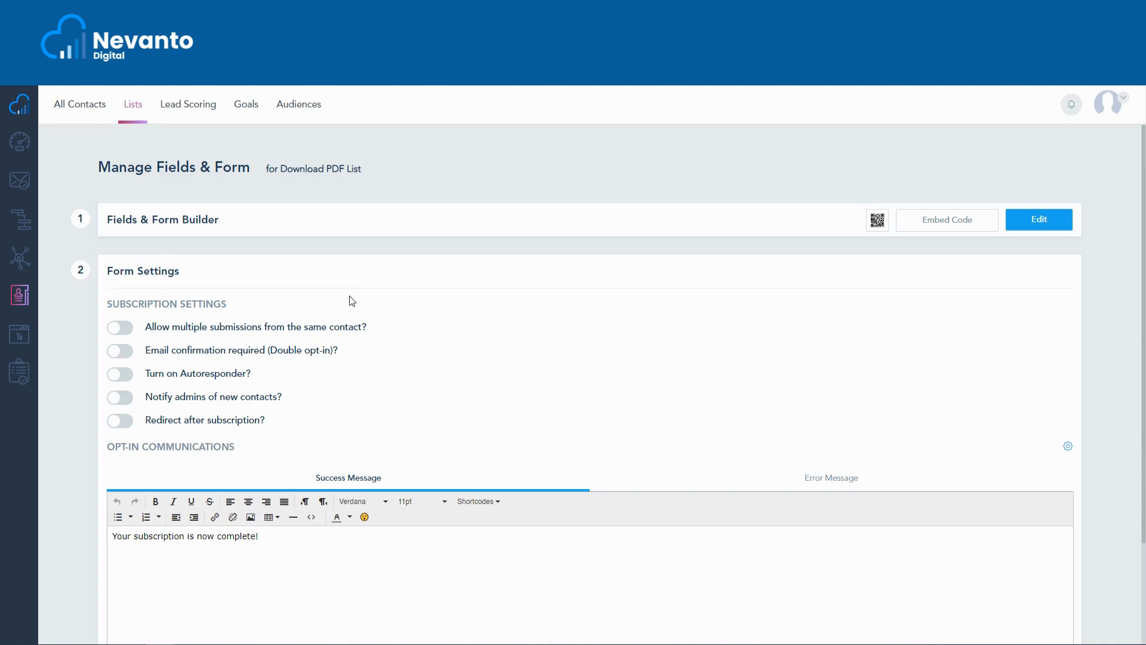
Try the multiple submissions and Autoresponder options, reviewing the autoresponder's success email and switching each option back off.
{"action": "left_click", "coordinate": [122, 334]}
{"action": "left_click", "coordinate": [122, 333]}
{"action": "left_click", "coordinate": [119, 376]}
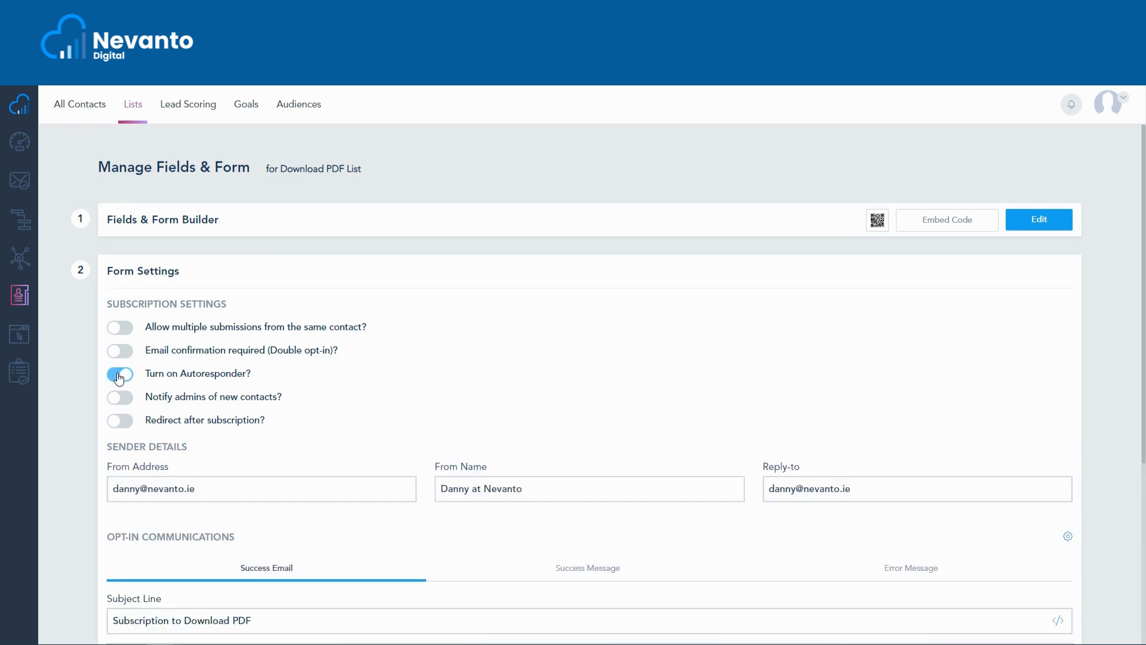
{"action": "scroll", "coordinate": [123, 379], "scroll_direction": "down", "scroll_amount": 3}
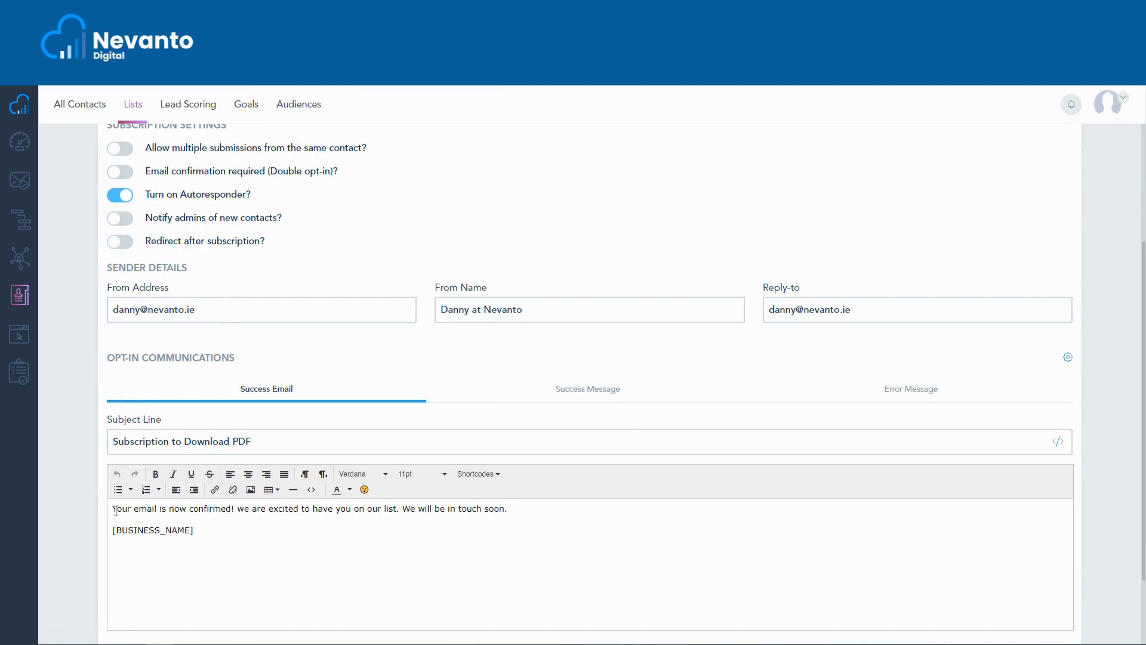
{"action": "left_click", "coordinate": [126, 196]}
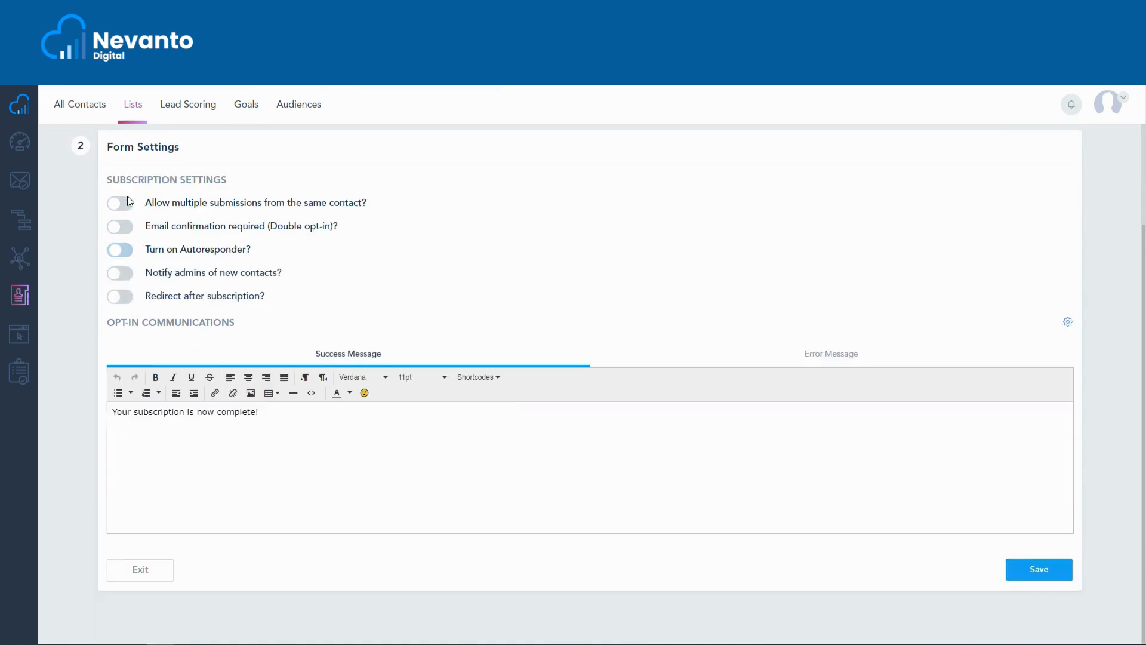
{"action": "scroll", "coordinate": [244, 445], "scroll_direction": "up", "scroll_amount": 1}
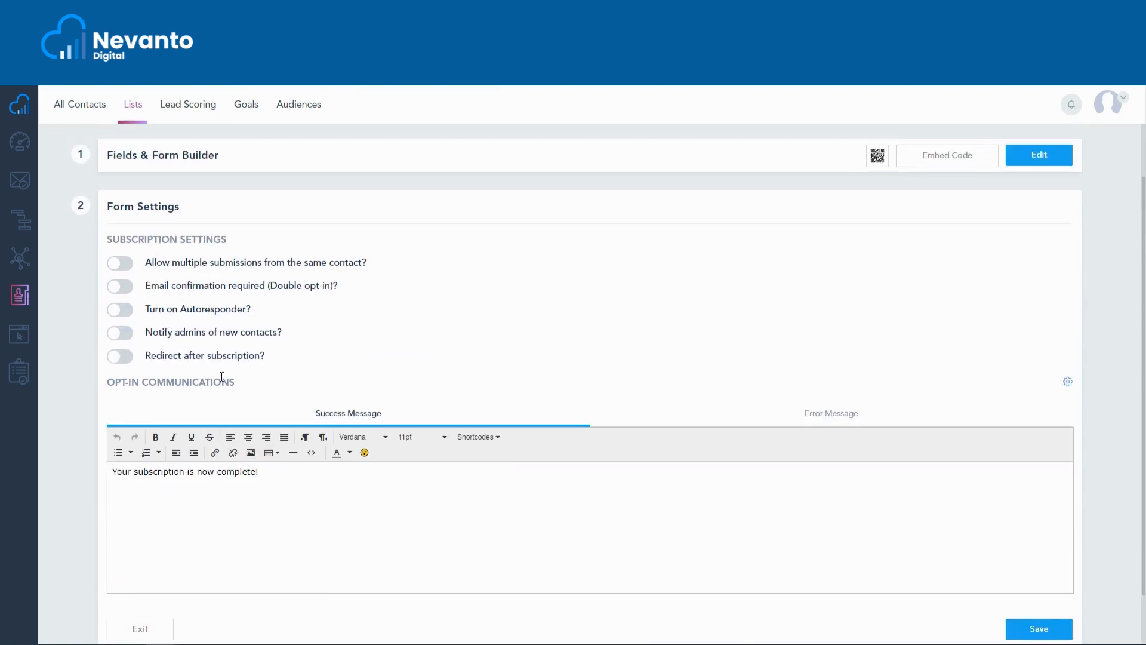
{"action": "scroll", "coordinate": [327, 364], "scroll_direction": "up", "scroll_amount": 1}
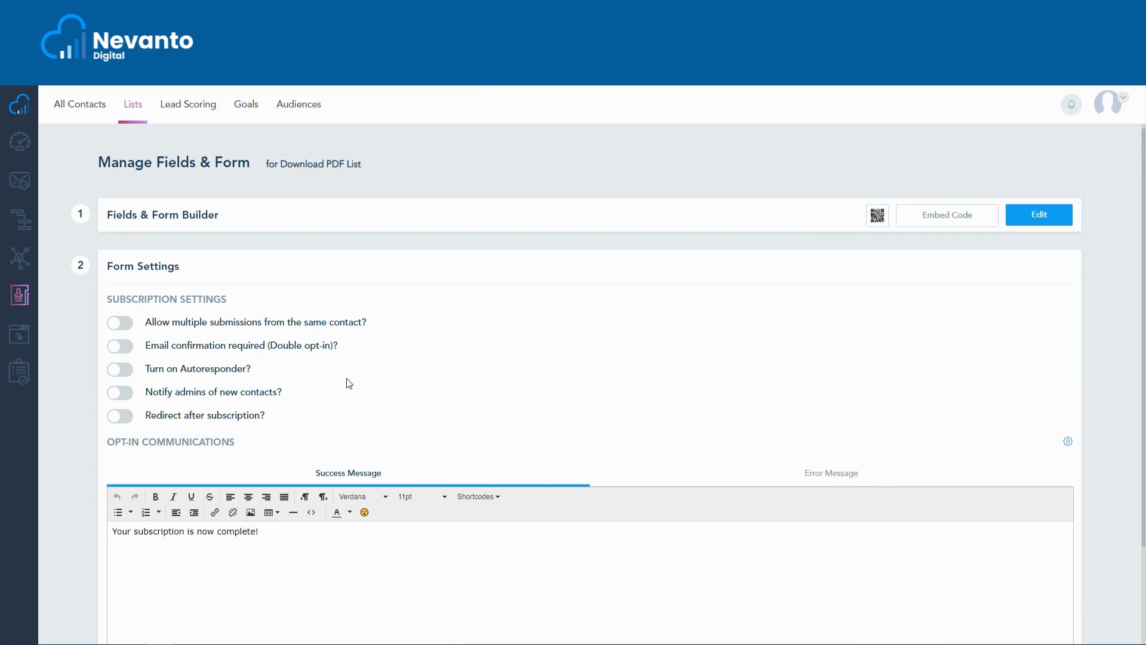
Try notifying admins of new contacts, review the admin copy message, and switch the option back off.
{"action": "left_click", "coordinate": [126, 400]}
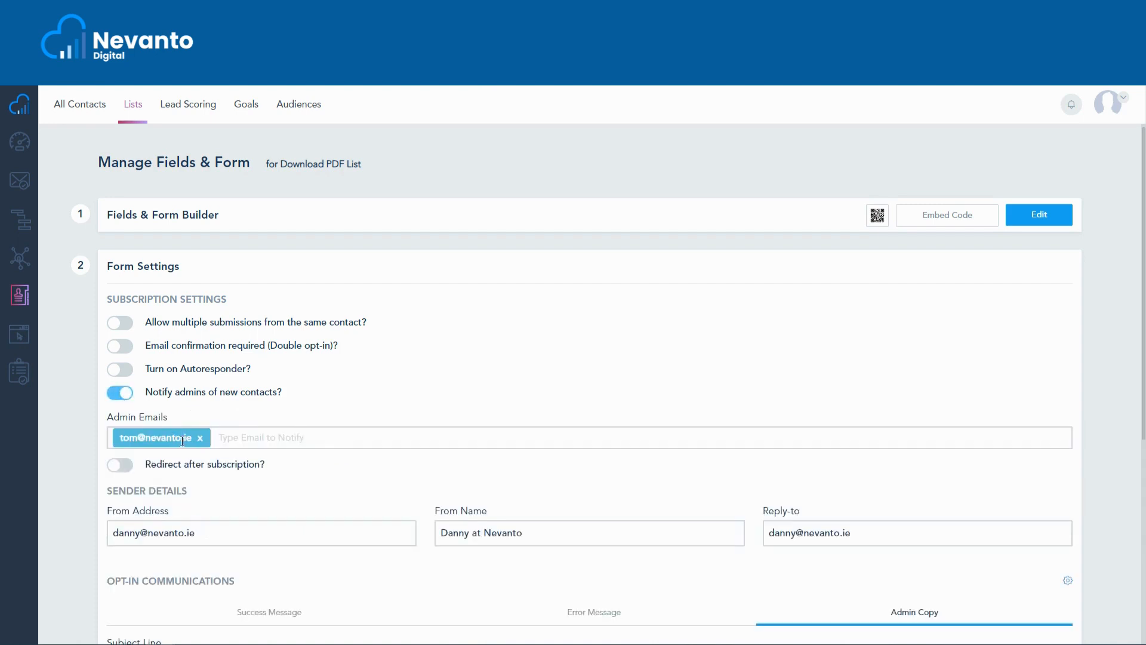
{"action": "scroll", "coordinate": [226, 454], "scroll_direction": "down", "scroll_amount": 4}
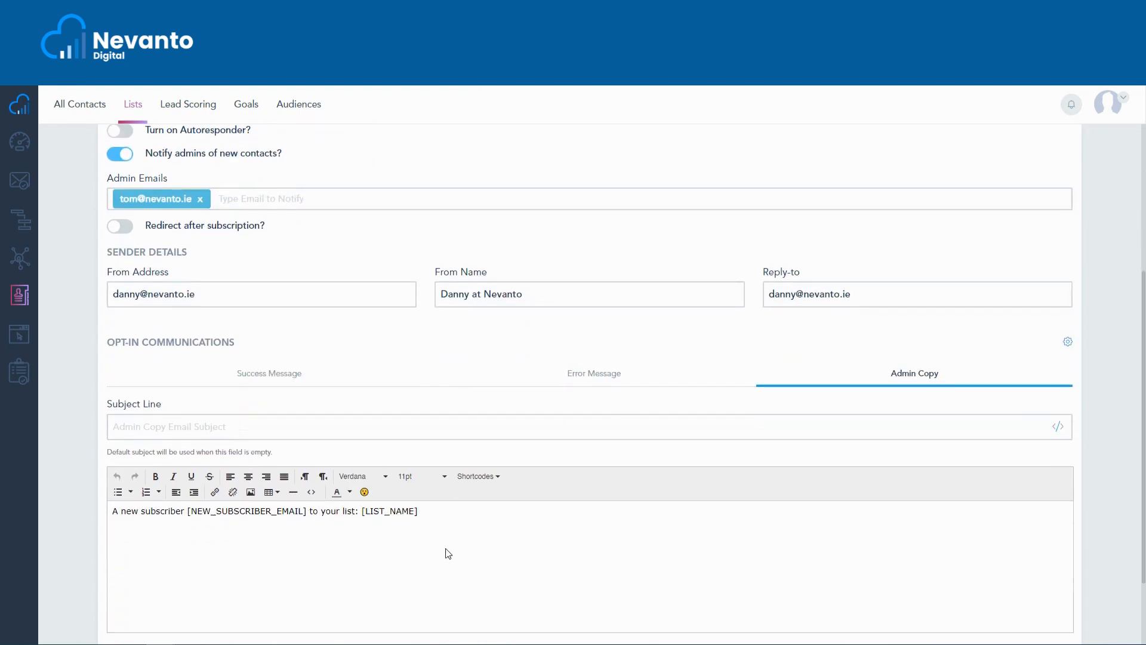
{"action": "scroll", "coordinate": [429, 546], "scroll_direction": "up", "scroll_amount": 2}
{"action": "scroll", "coordinate": [358, 513], "scroll_direction": "up", "scroll_amount": 2}
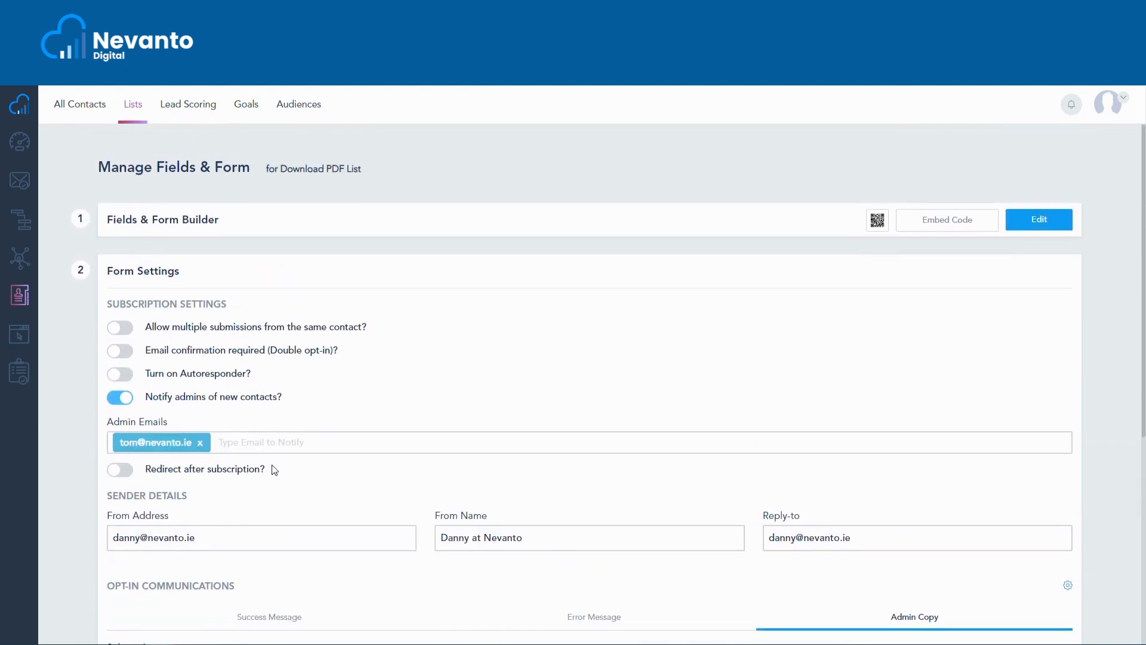
{"action": "left_click", "coordinate": [121, 397]}
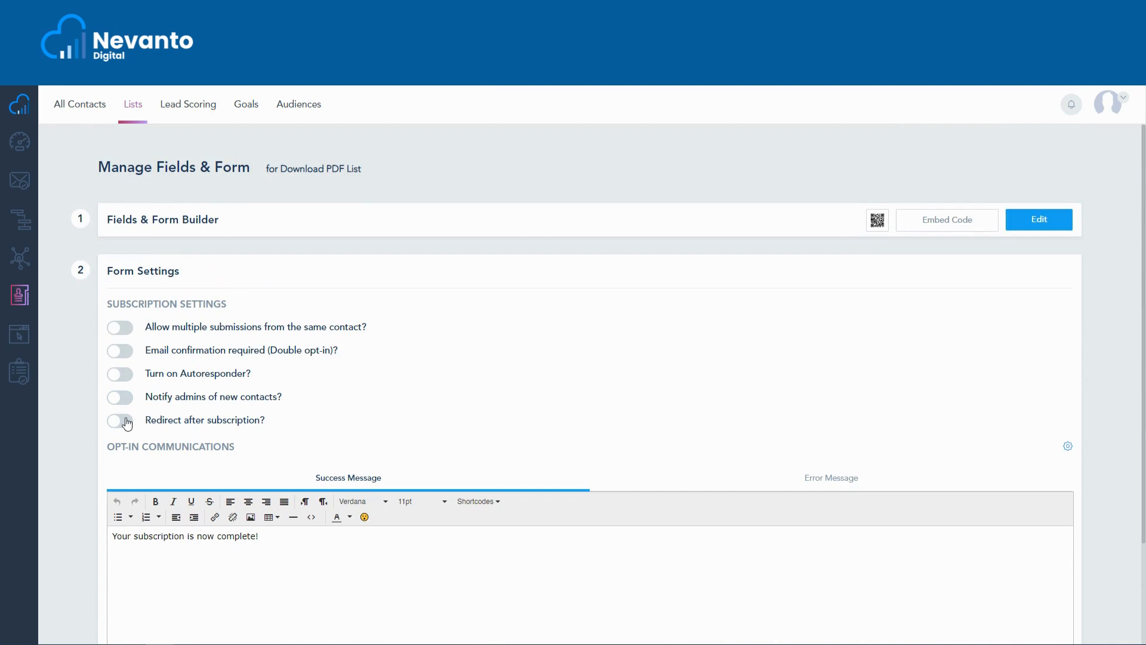
Try the Redirect after subscription option with its Redirect URL left empty, then switch it back off.
{"action": "left_click", "coordinate": [126, 424]}
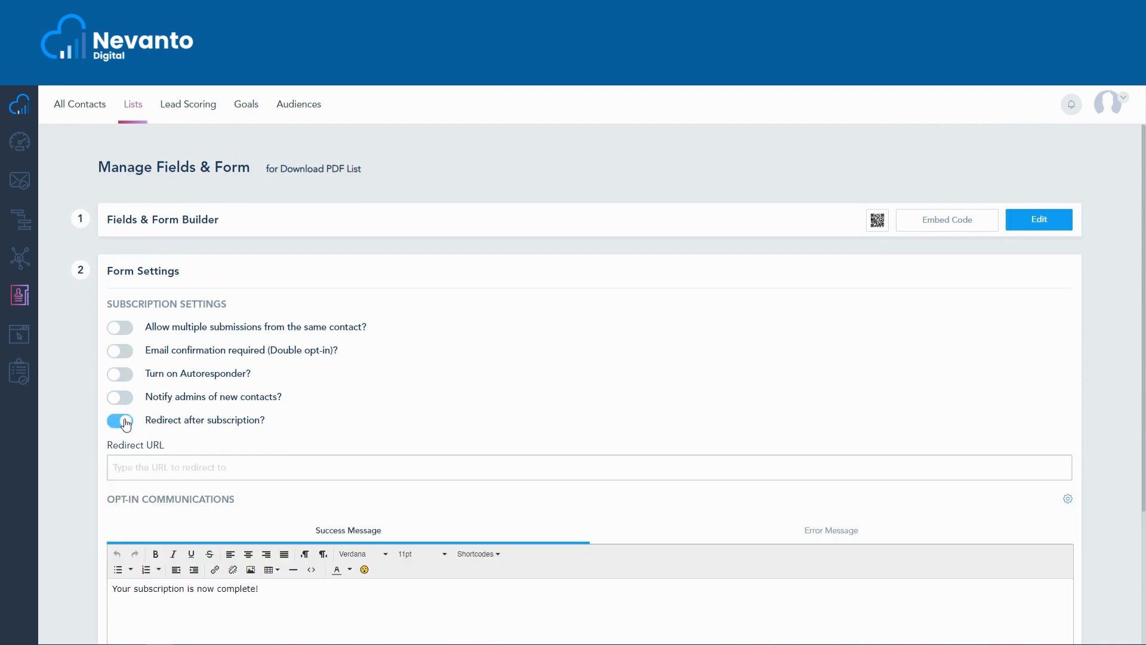
{"action": "left_click", "coordinate": [136, 468]}
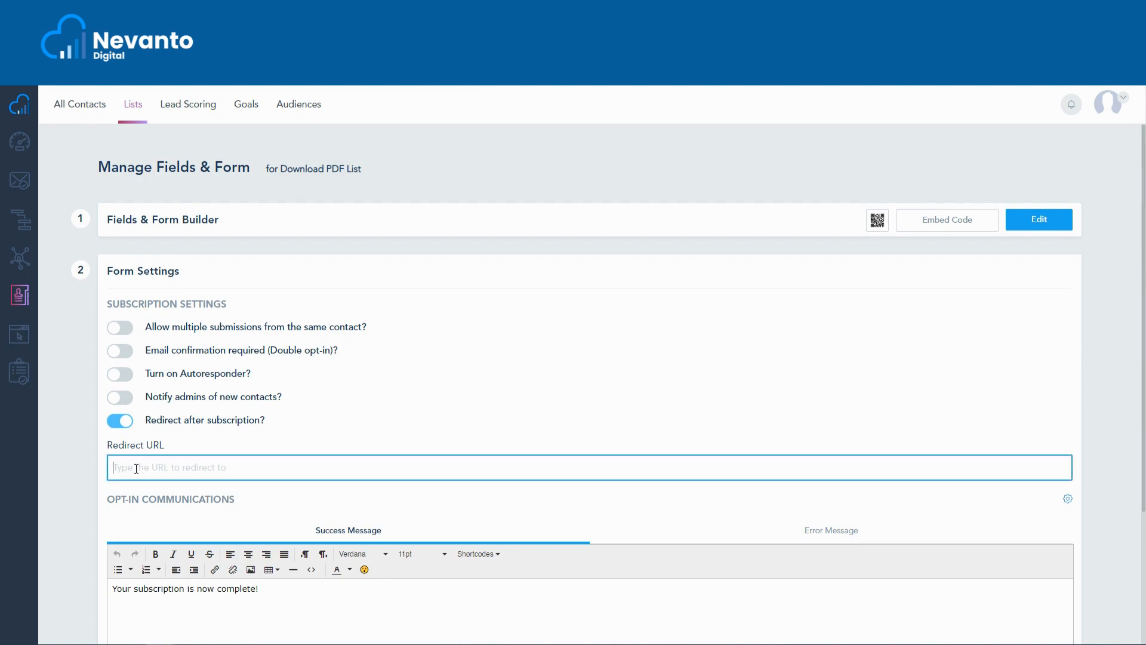
{"action": "left_click", "coordinate": [123, 425]}
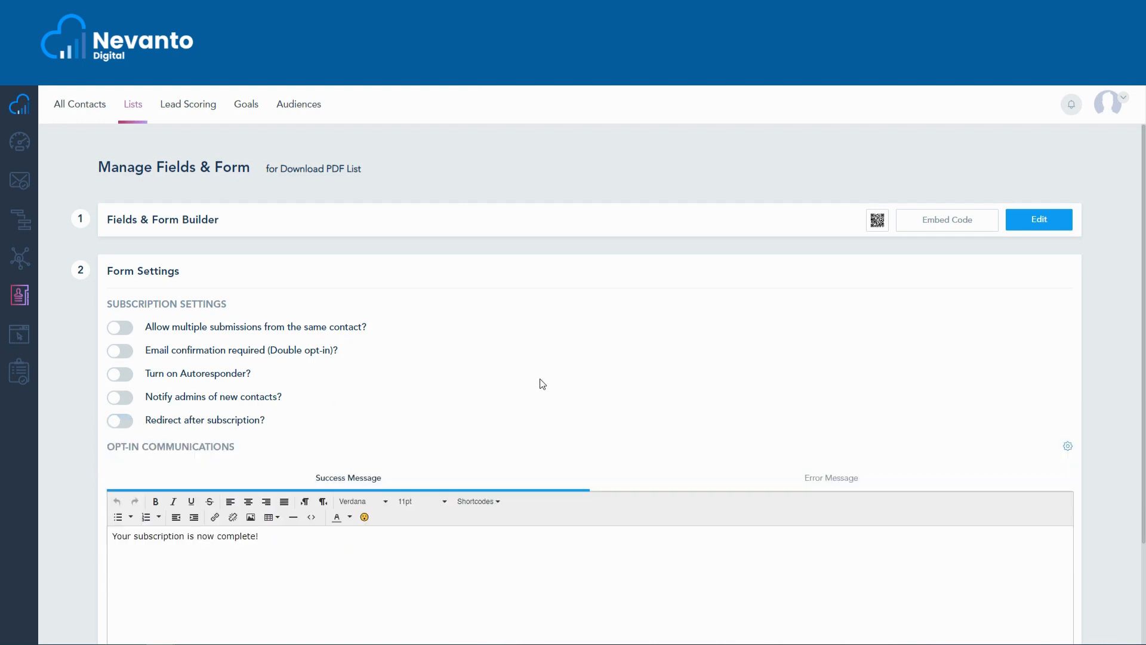
{"action": "scroll", "coordinate": [758, 389], "scroll_direction": "down", "scroll_amount": 2}
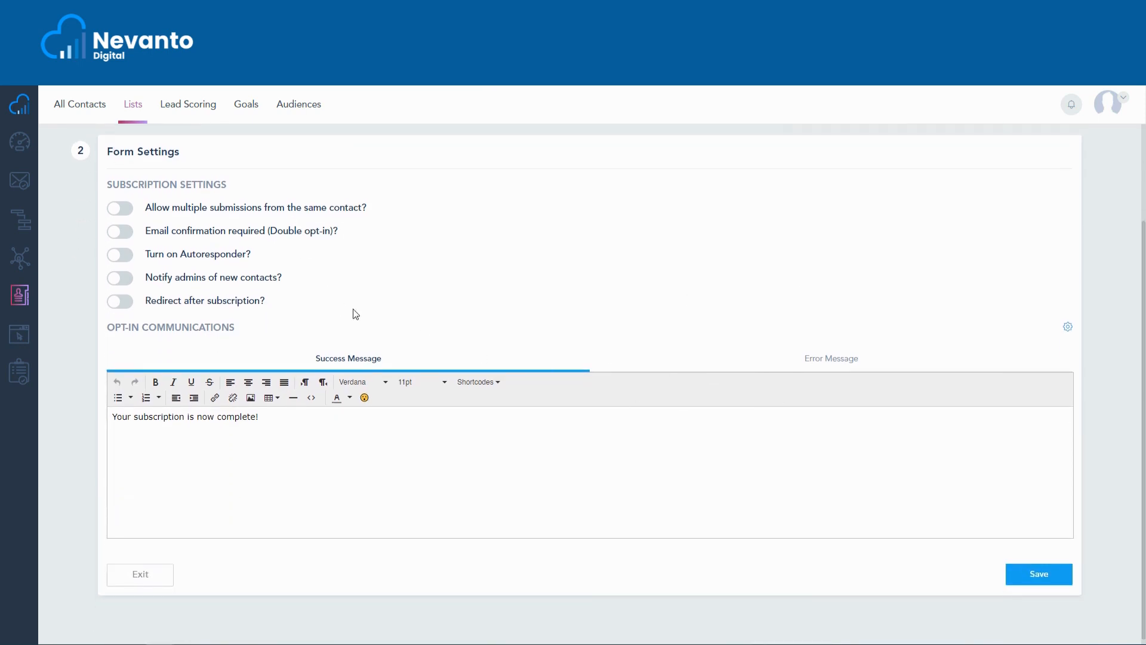
Review the form's embed code in its Lite JS, Basic HTML and API Integration versions, then close it.
{"action": "scroll", "coordinate": [503, 325], "scroll_direction": "up", "scroll_amount": 2}
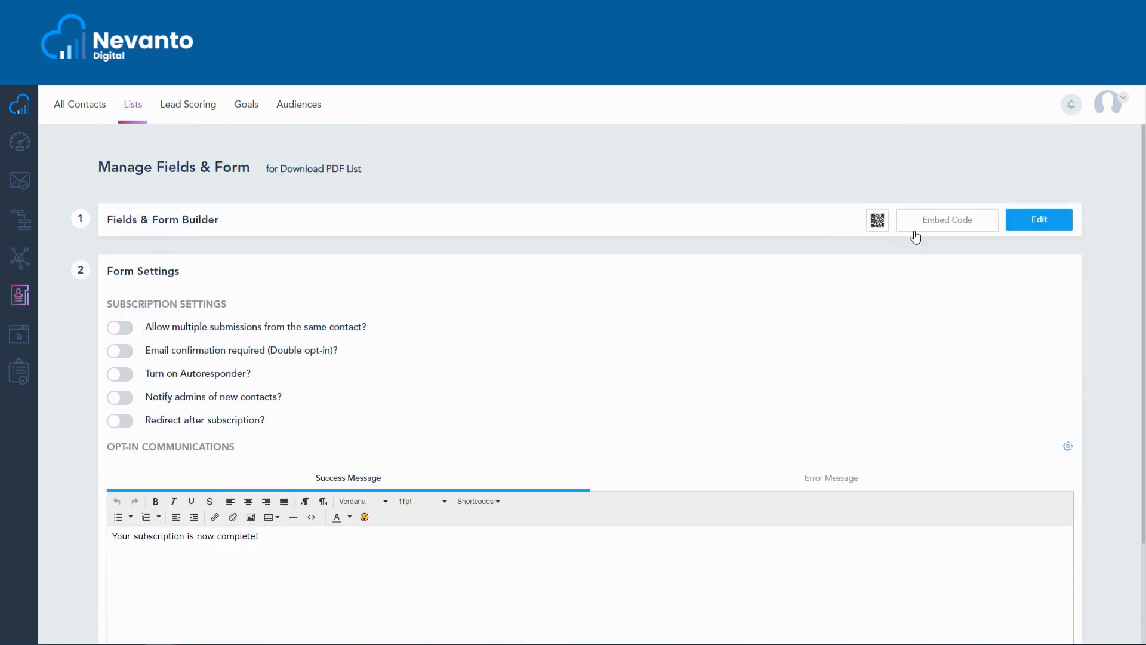
{"action": "left_click", "coordinate": [916, 234]}
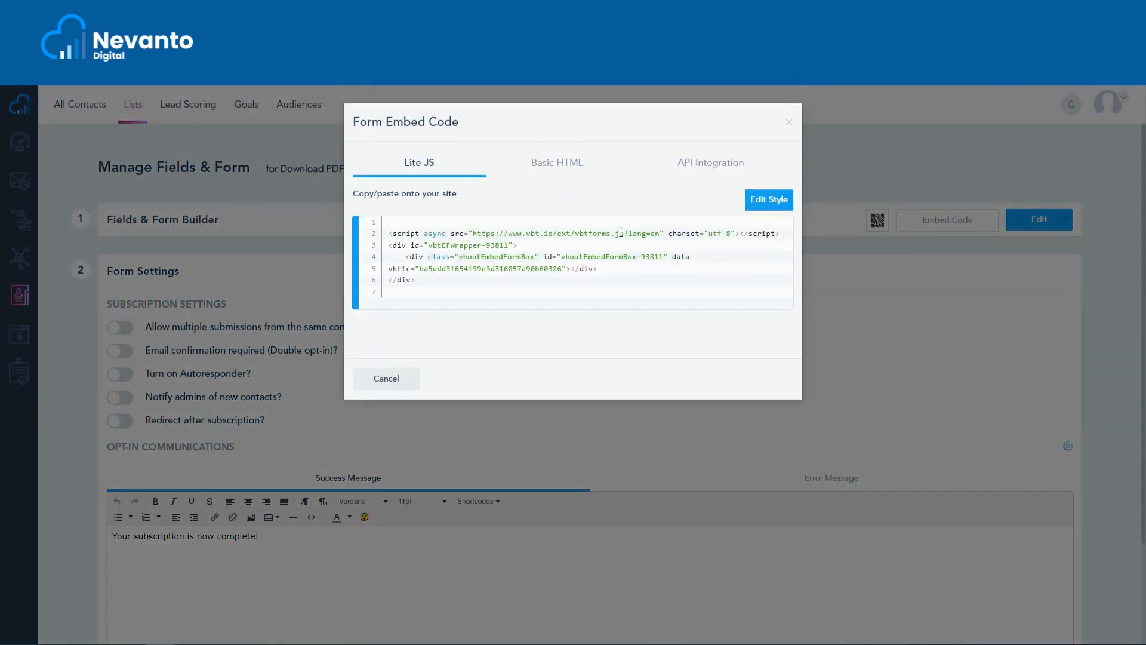
{"action": "mouse_move", "coordinate": [620, 232]}
{"action": "left_click", "coordinate": [544, 164]}
{"action": "left_click", "coordinate": [685, 168]}
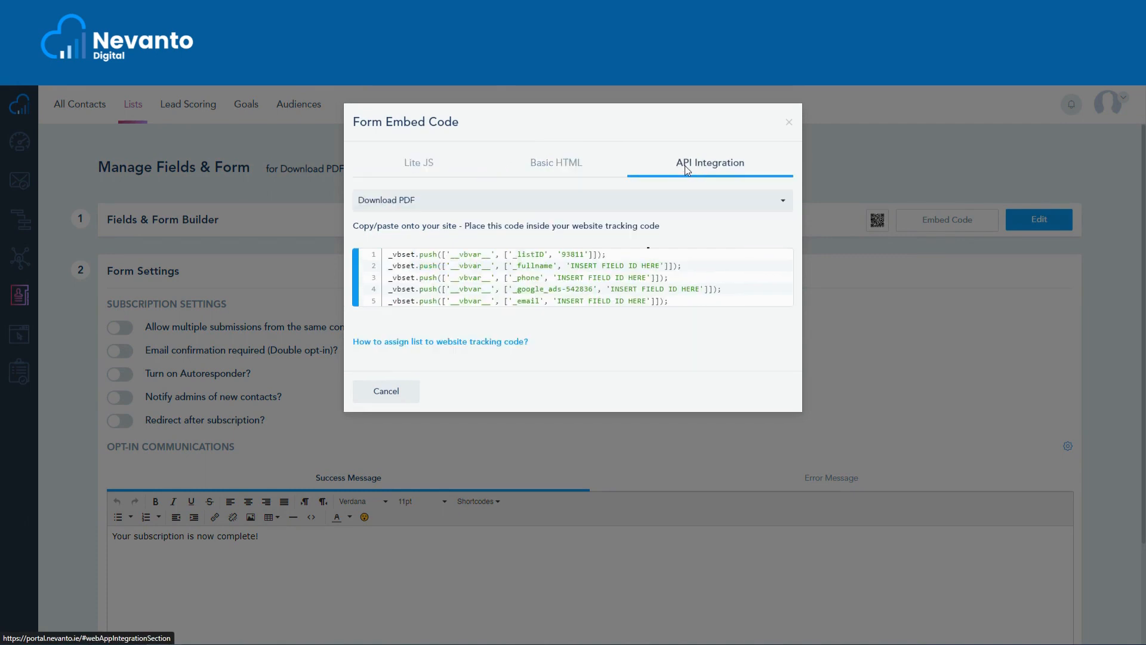
{"action": "left_click", "coordinate": [421, 166]}
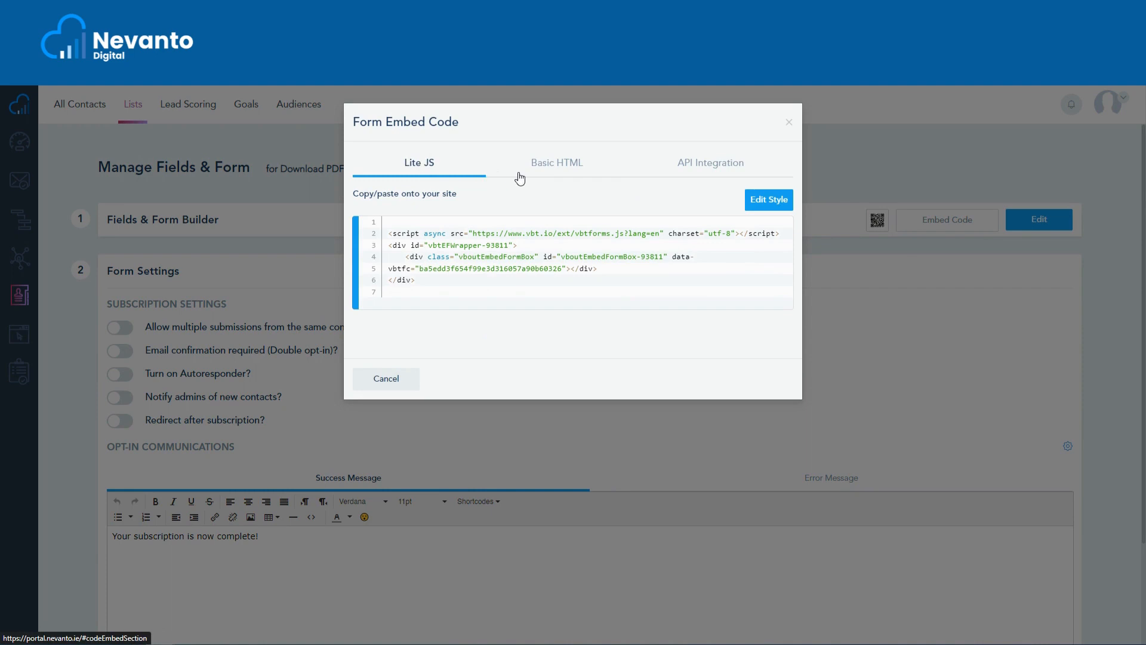
{"action": "left_click", "coordinate": [788, 122]}
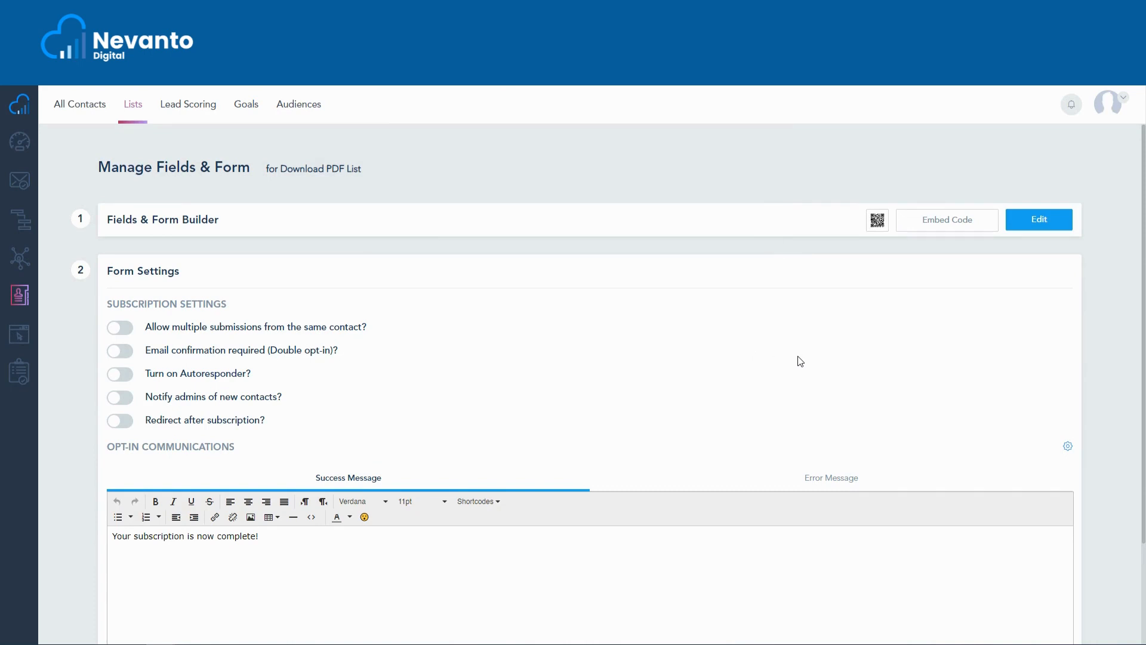
Save the form settings and return to the Lists overview to locate the Download PDF list.
{"action": "scroll", "coordinate": [800, 361], "scroll_direction": "down", "scroll_amount": 2}
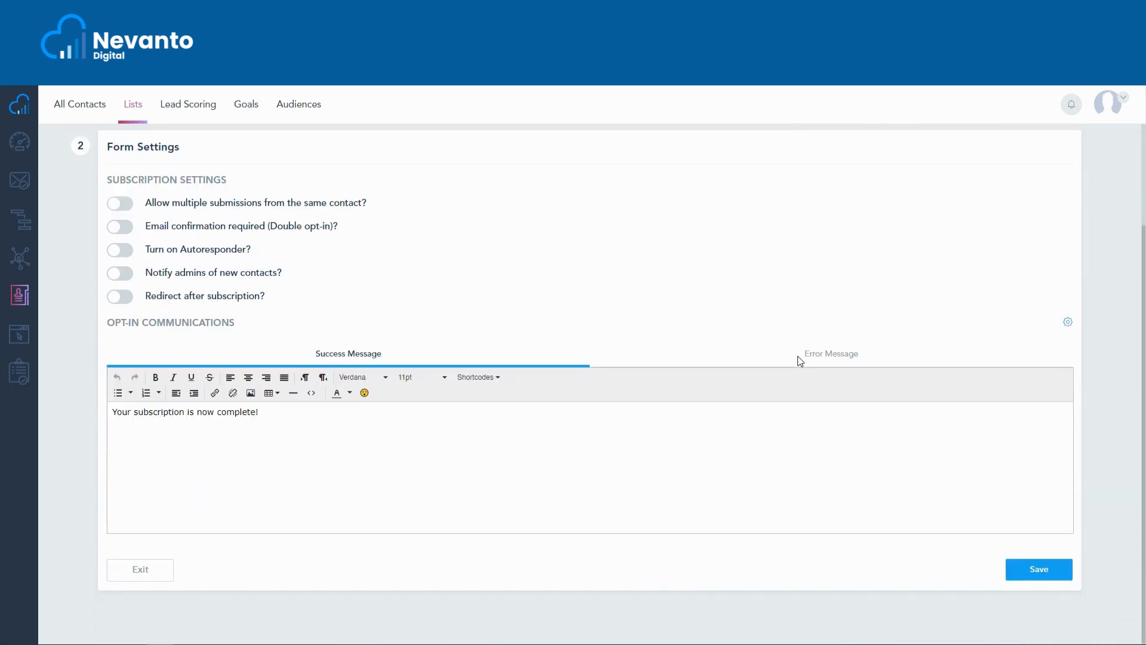
{"action": "left_click", "coordinate": [1025, 574]}
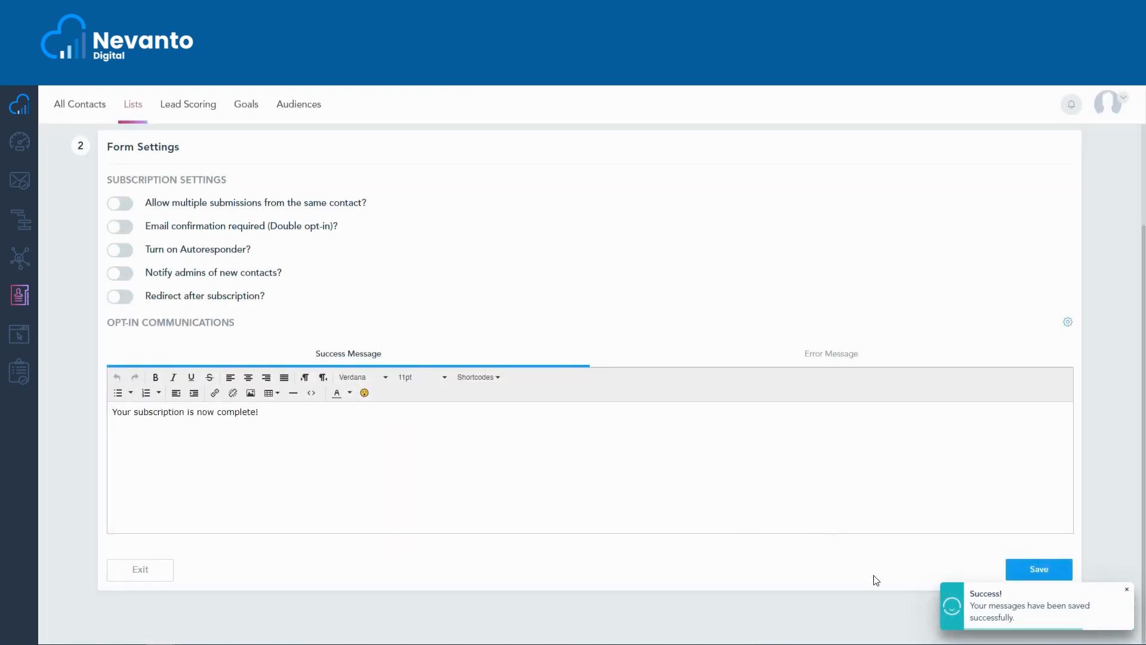
{"action": "scroll", "coordinate": [700, 512], "scroll_direction": "up", "scroll_amount": 2}
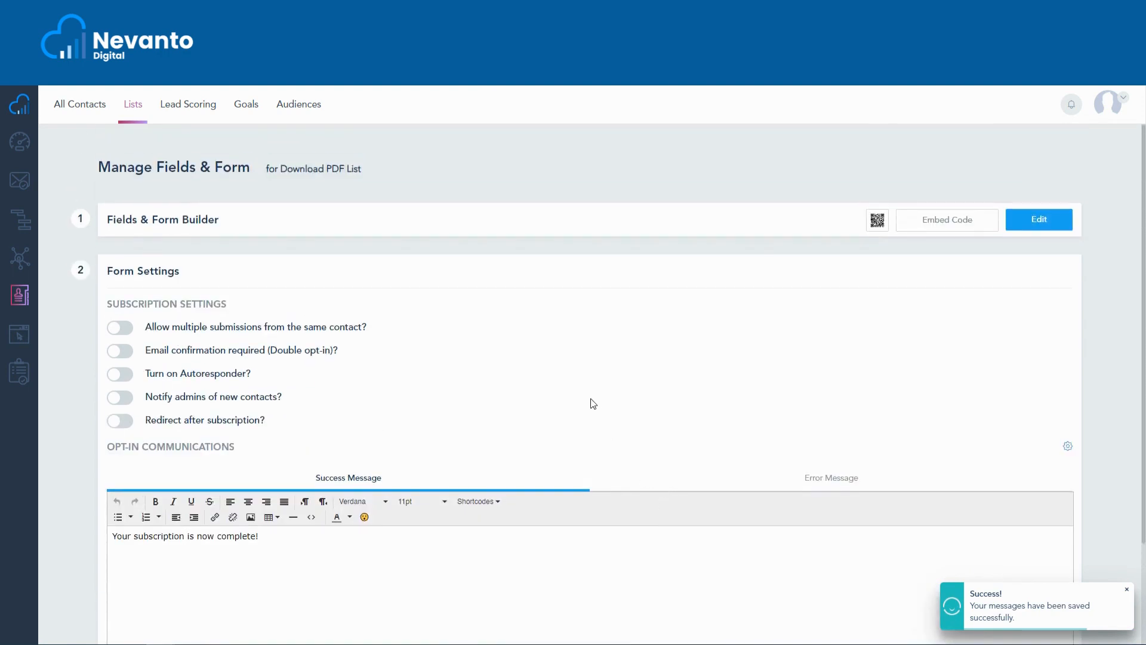
{"action": "left_click", "coordinate": [136, 109]}
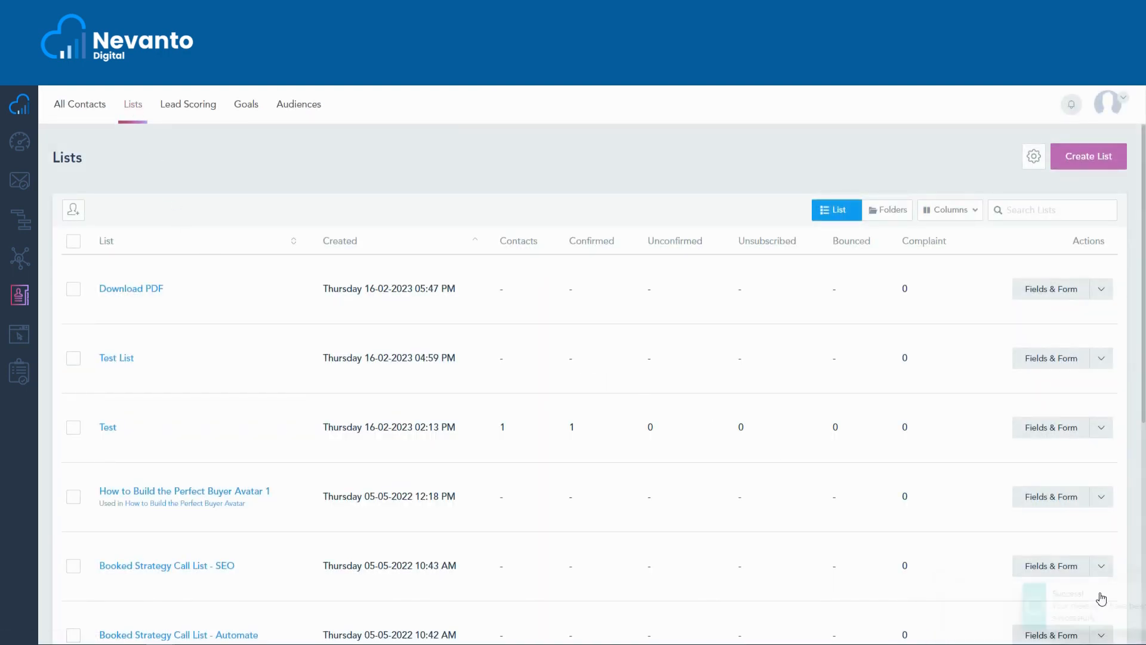
{"action": "left_click_drag", "start_coordinate": [184, 289], "coordinate": [98, 289]}
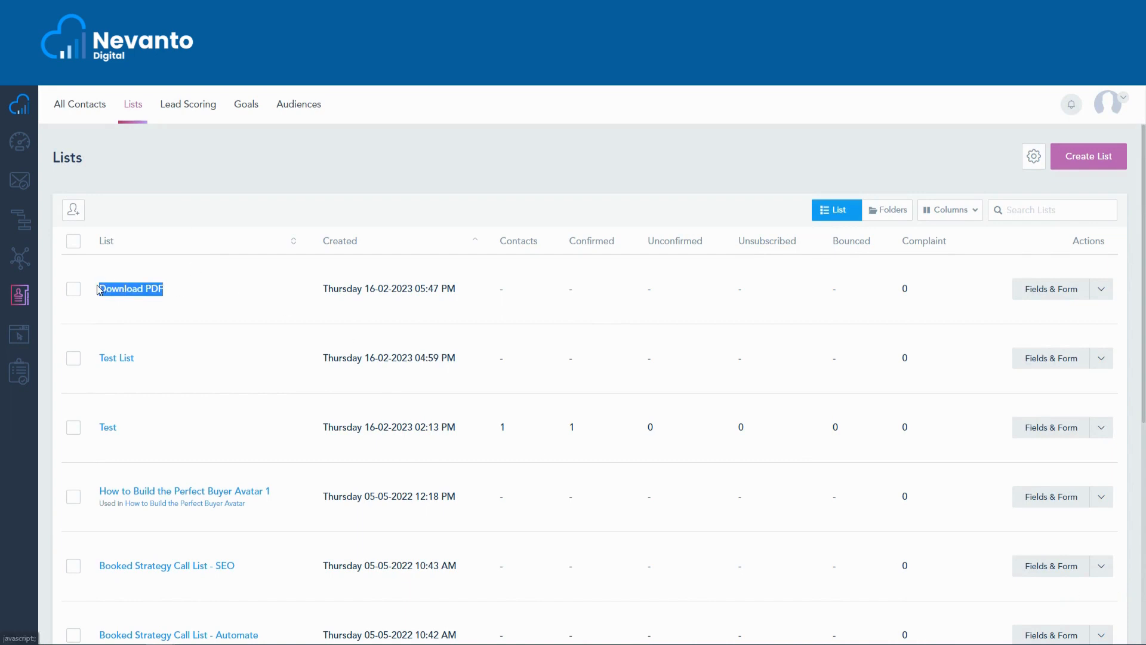
{"action": "left_click", "coordinate": [196, 292]}
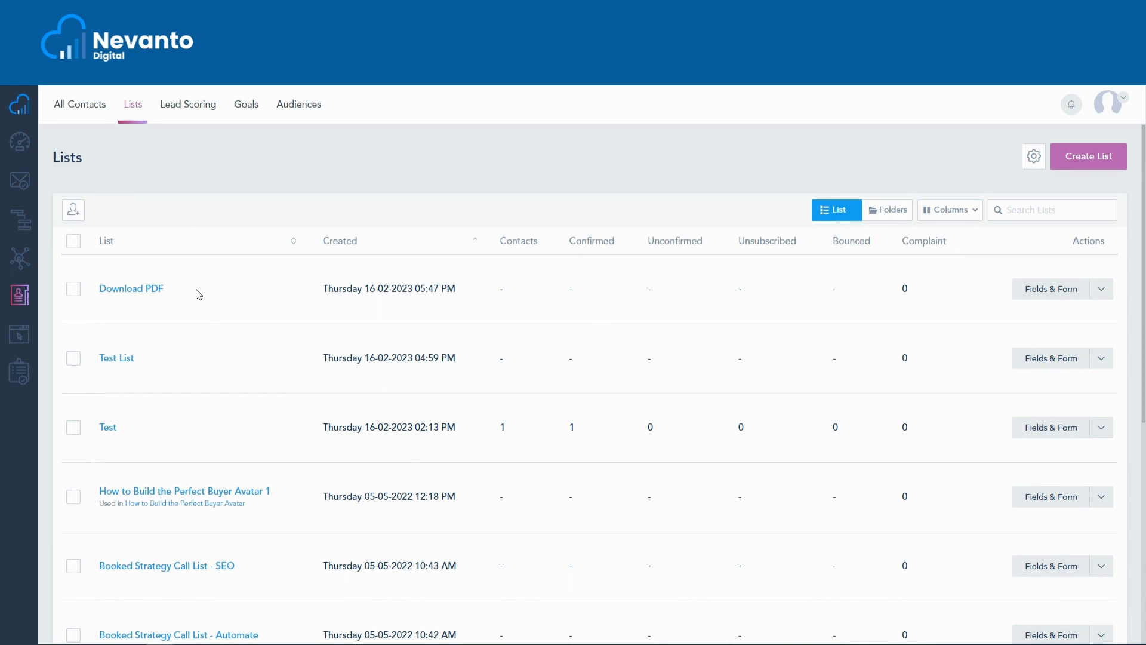
Review the Download PDF list's Lite JS, Basic HTML and API Integration embed code from the Lists overview, and look through its other available actions.
{"action": "left_click", "coordinate": [1098, 300]}
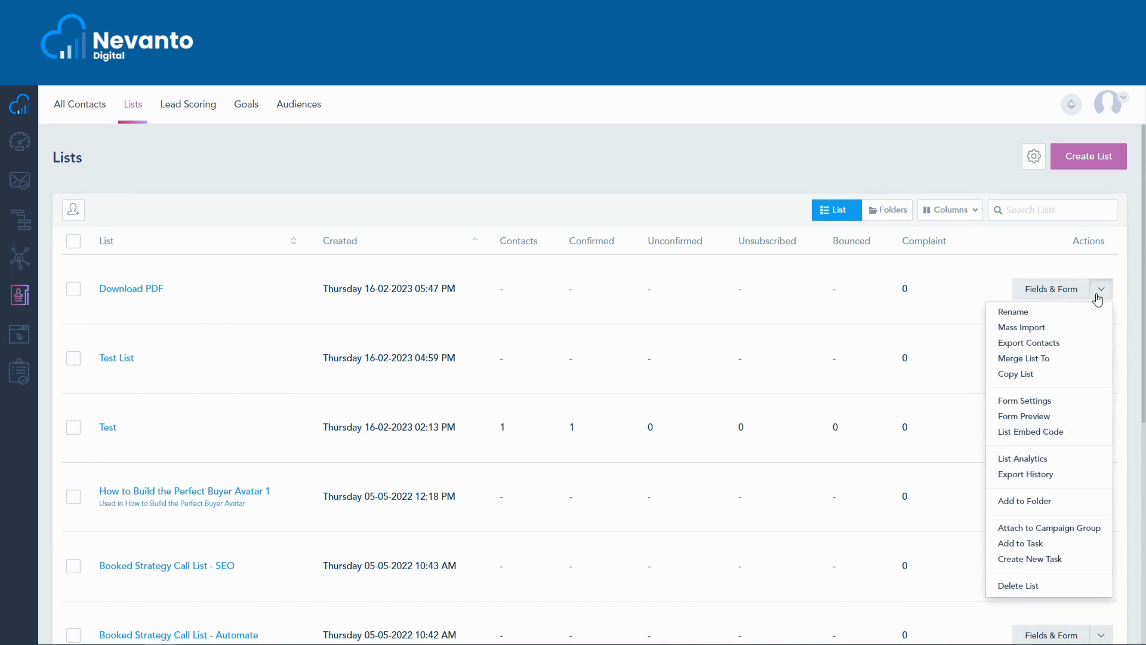
{"action": "left_click", "coordinate": [1063, 432]}
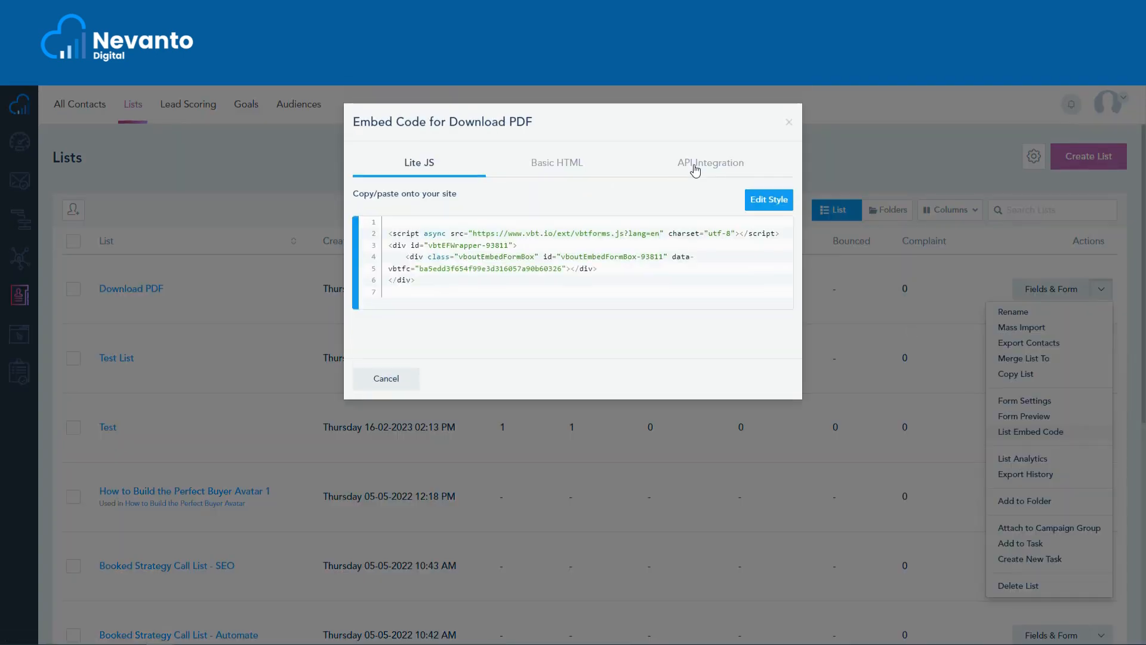
{"action": "left_click", "coordinate": [580, 165]}
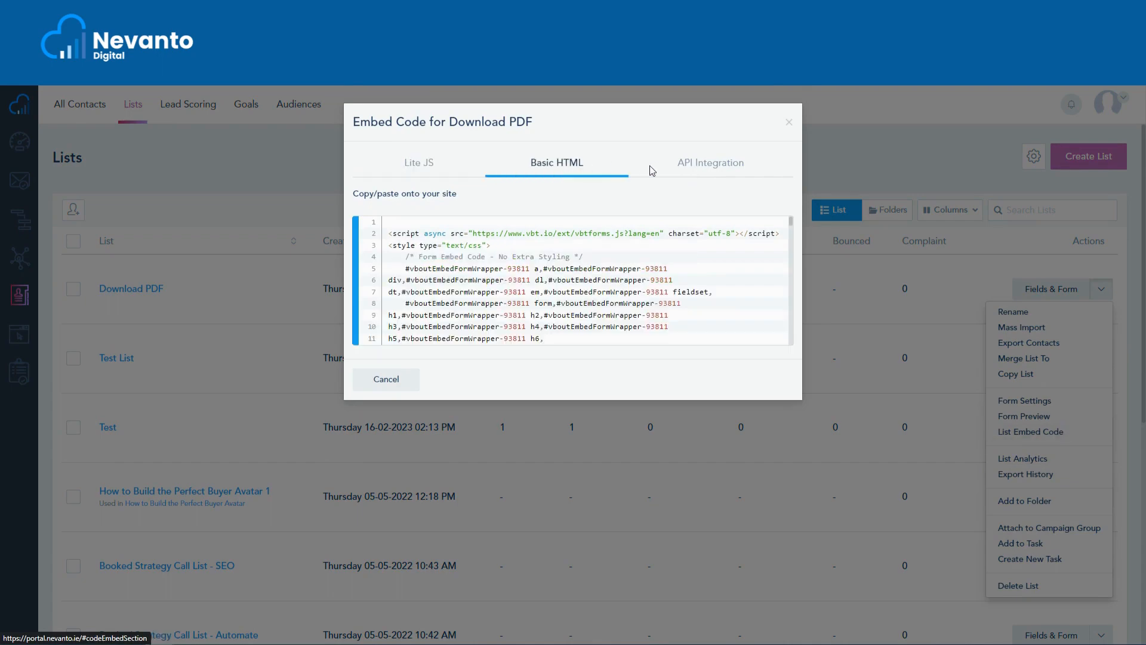
{"action": "left_click", "coordinate": [703, 169]}
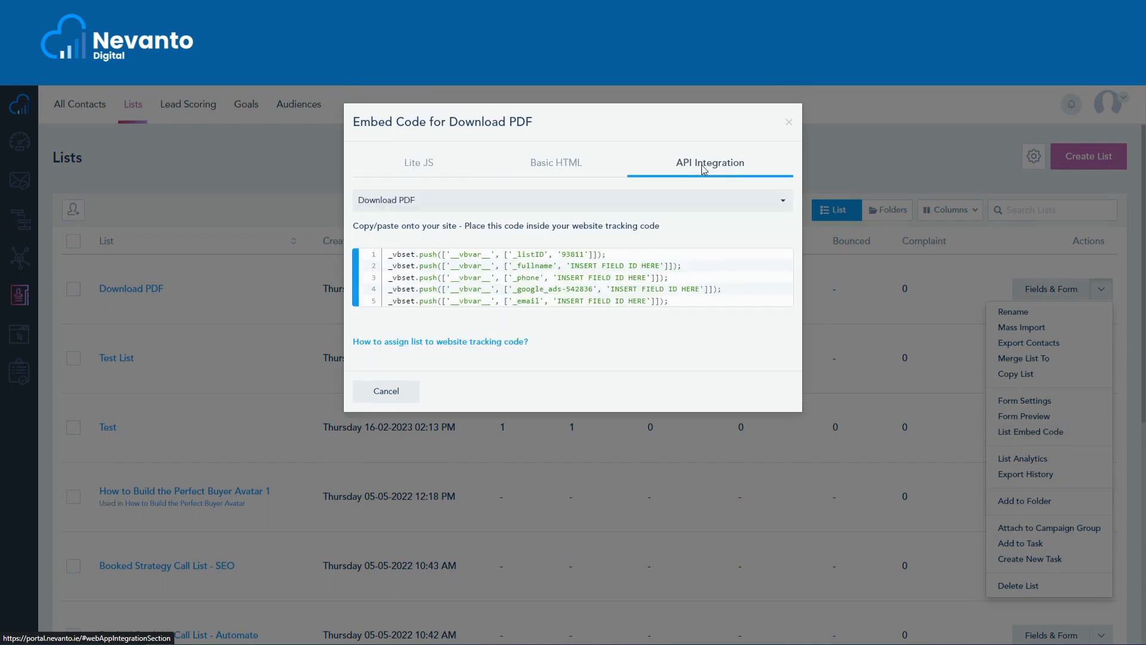
{"action": "left_click", "coordinate": [788, 122]}
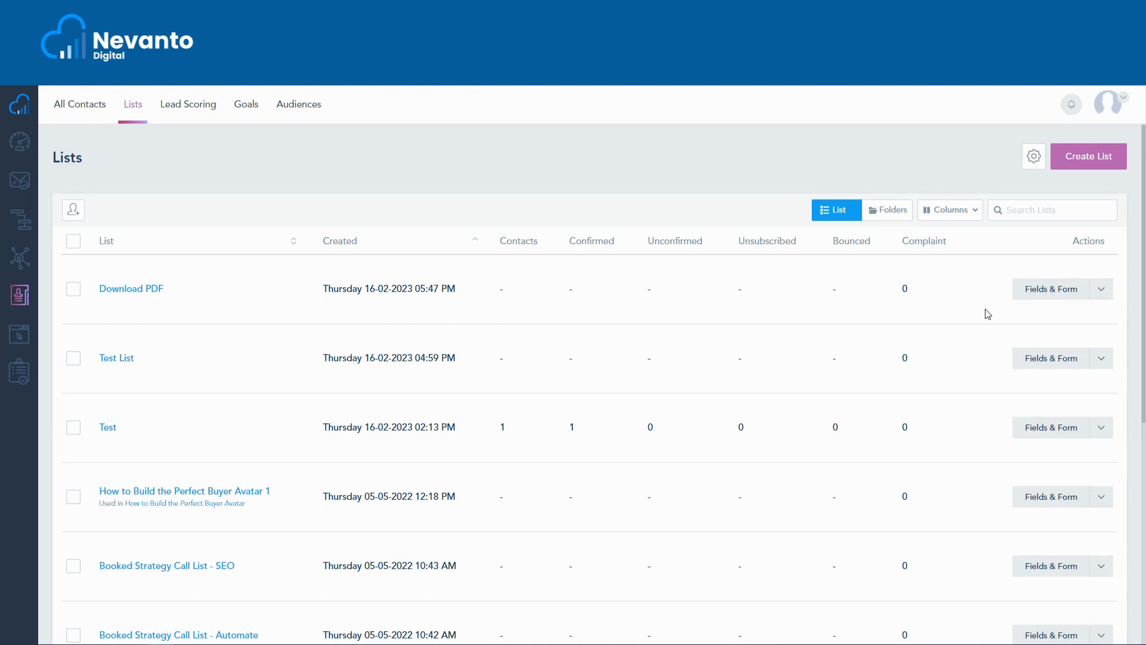
{"action": "left_click", "coordinate": [1099, 293]}
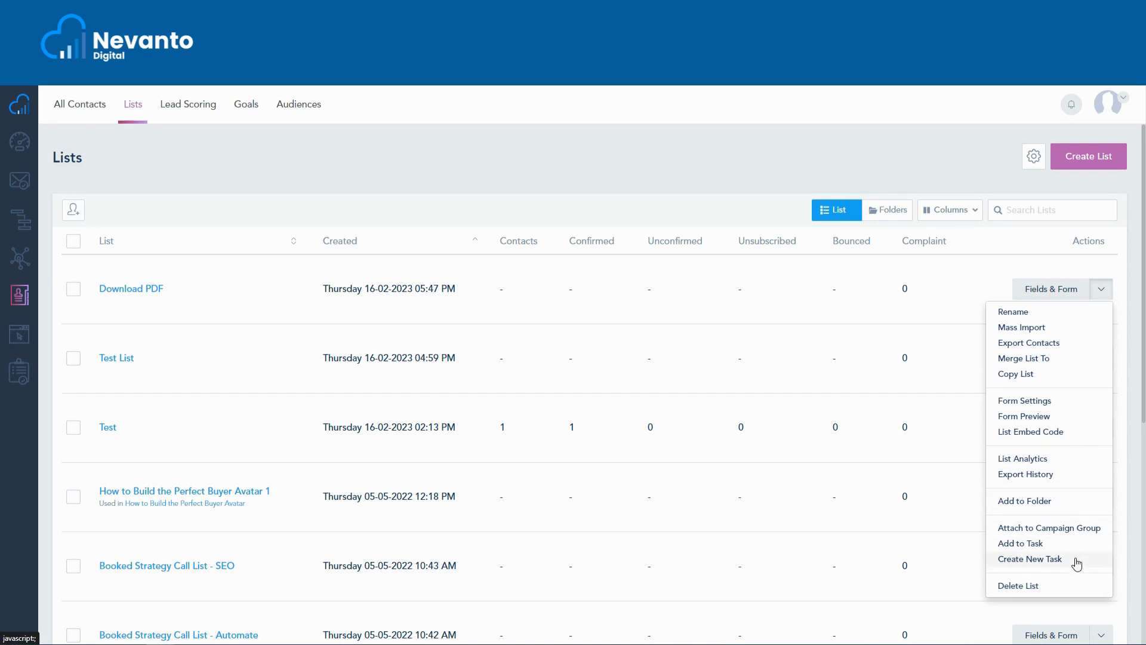
{"action": "left_click", "coordinate": [969, 272]}
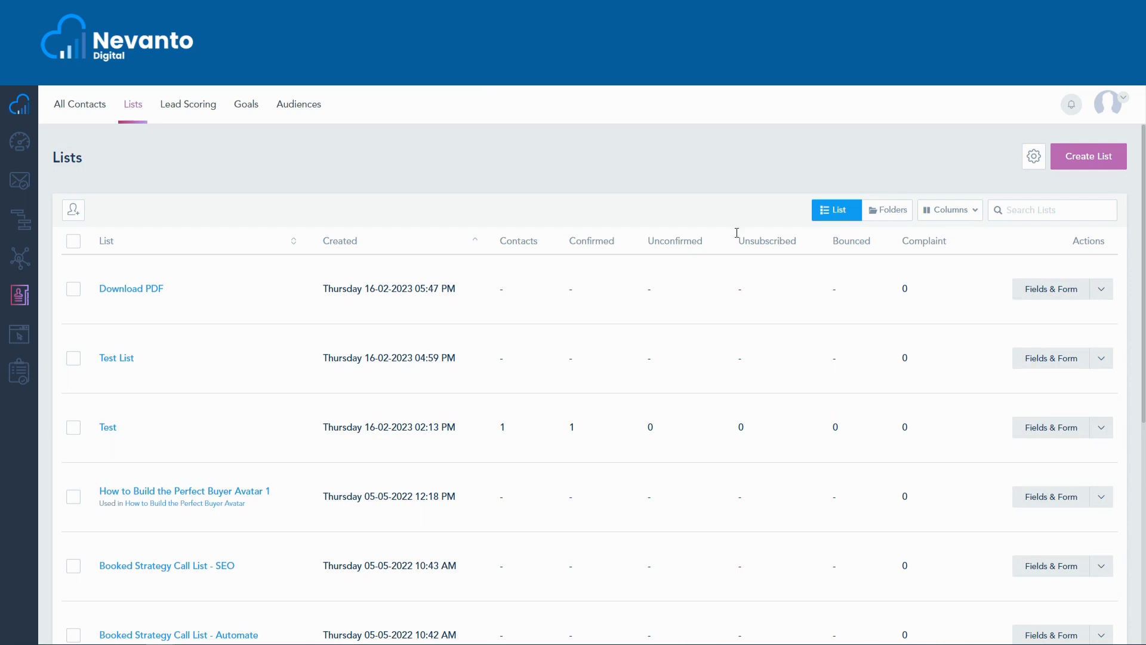